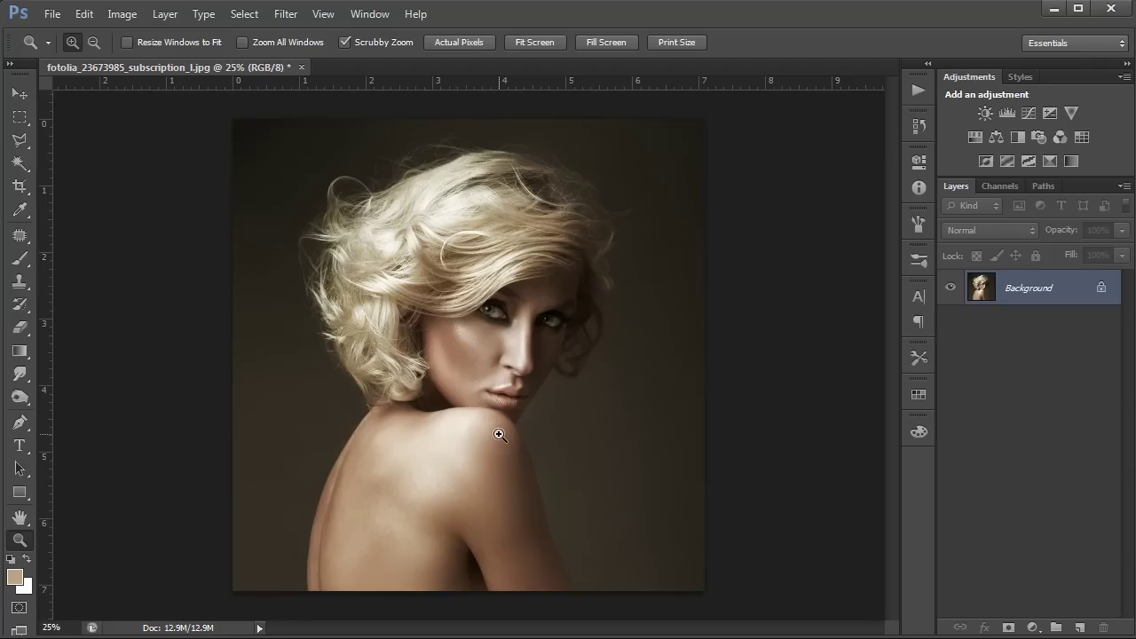
Step: Zoom in once on the shoulder, taking the portrait from 25% to 33.3%
click(499, 434)
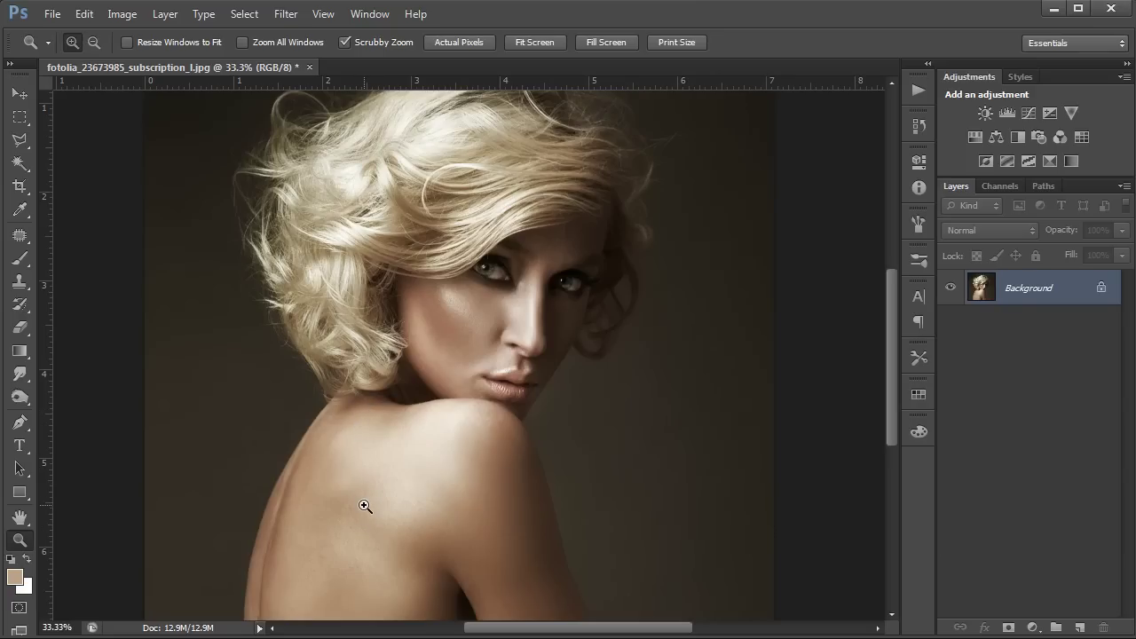
scroll(365, 505, down, 3)
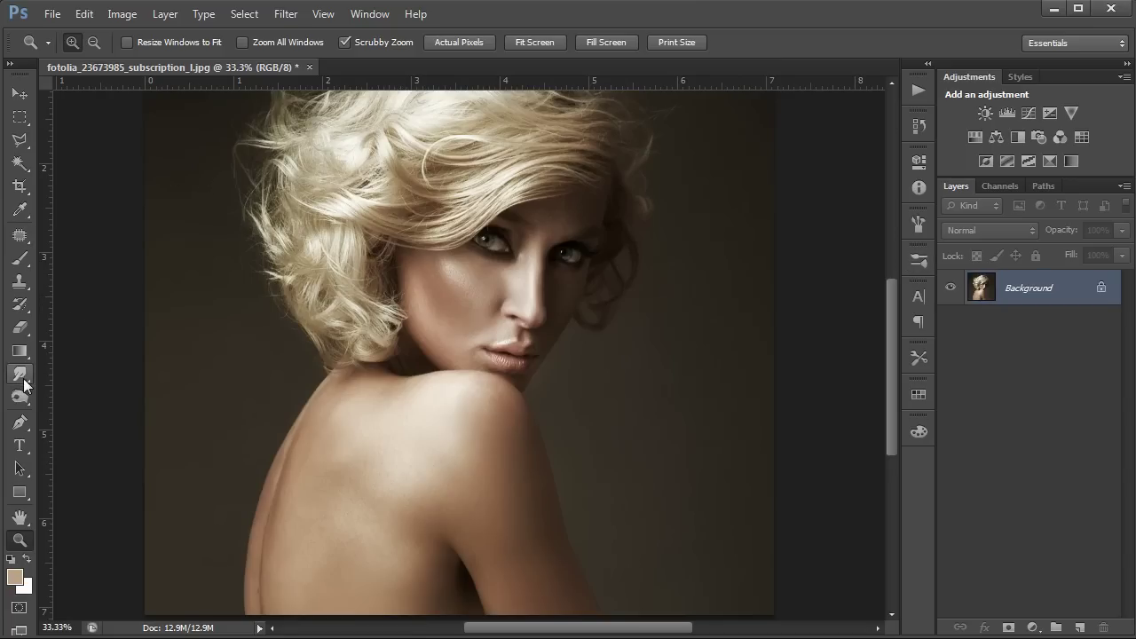
Step: Select the Pen tool and keep it in Shape mode
click(20, 425)
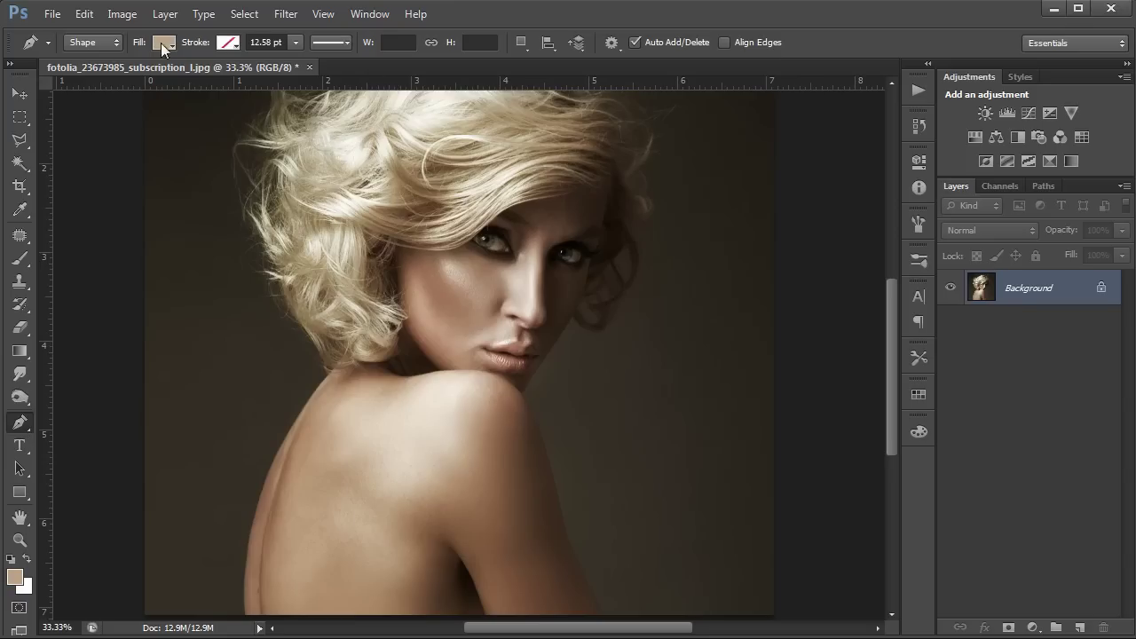
click(95, 41)
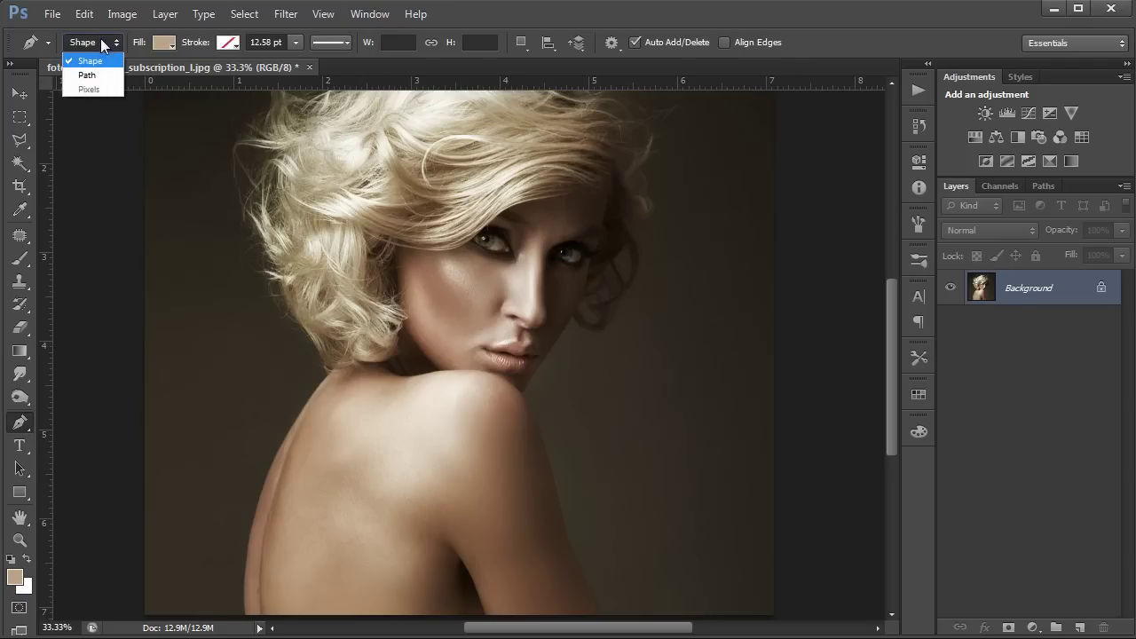
click(101, 62)
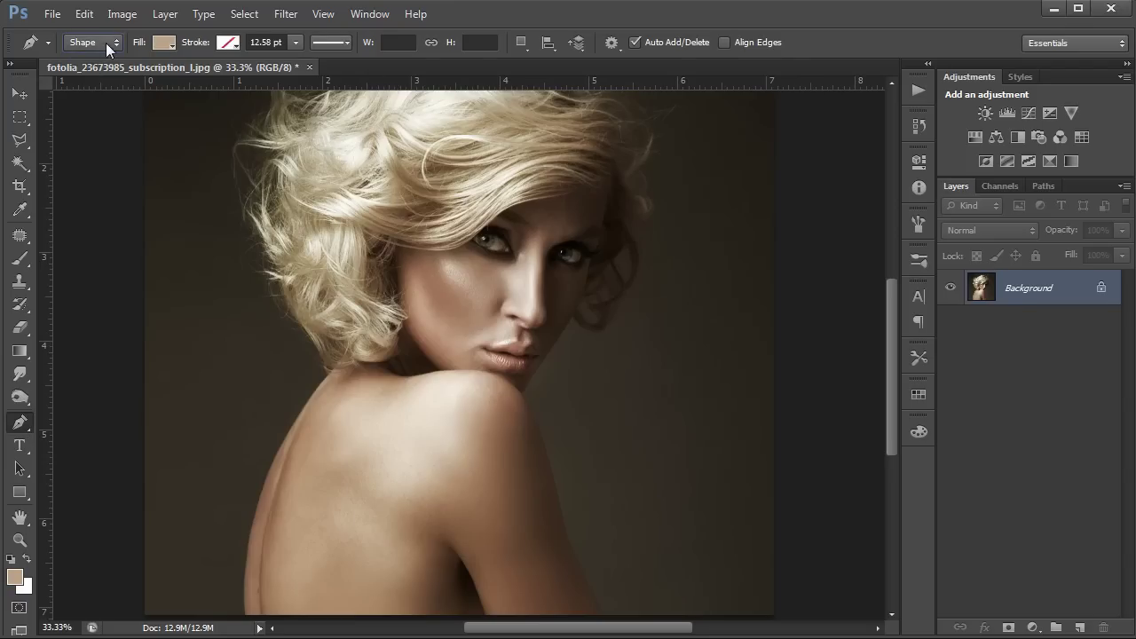
click(105, 43)
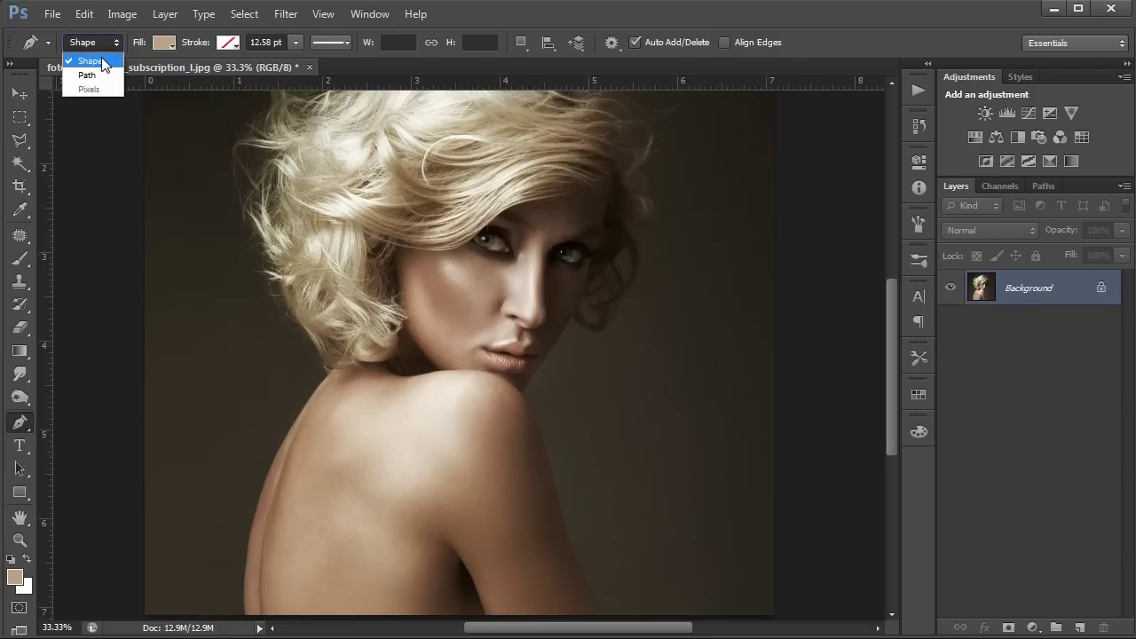
click(104, 62)
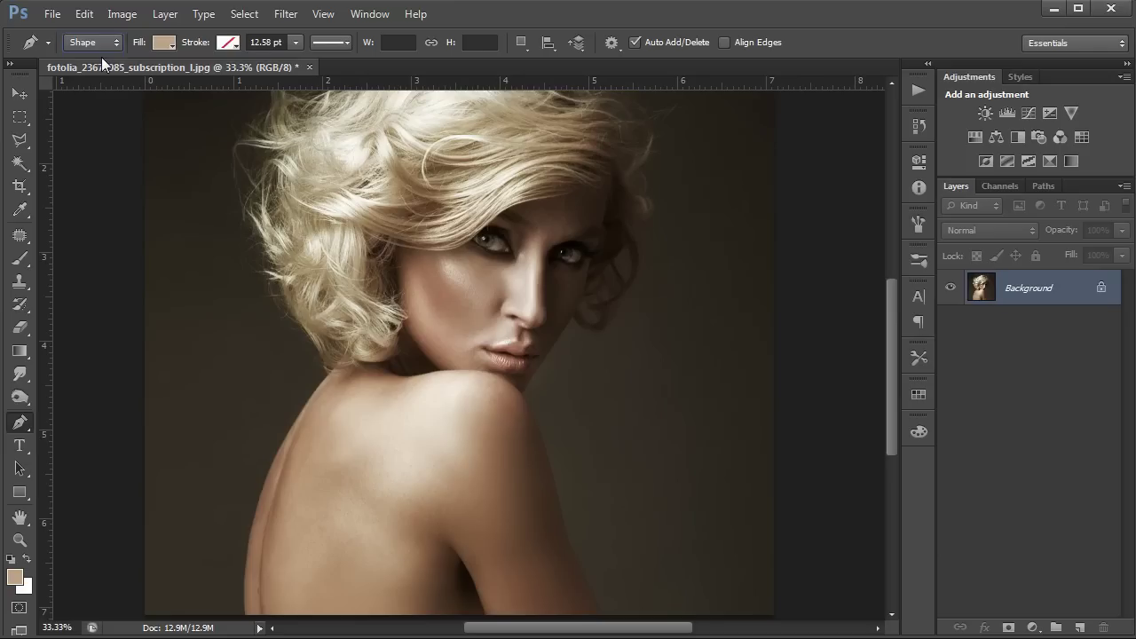
Step: Set the shape fill to solid black and the stroke to none
click(167, 49)
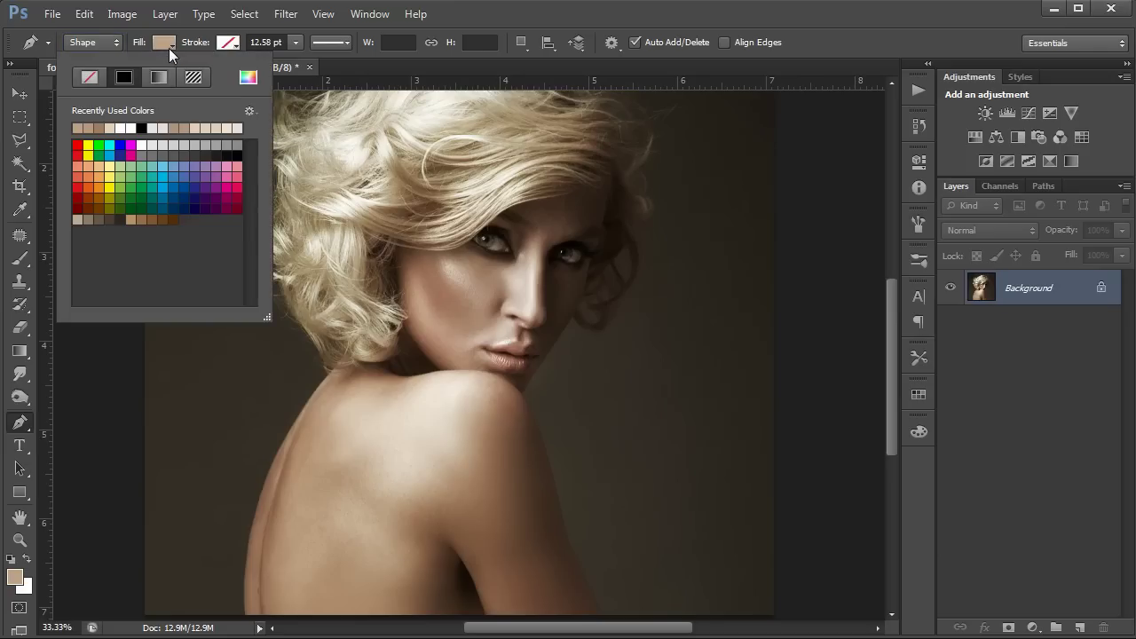
click(142, 127)
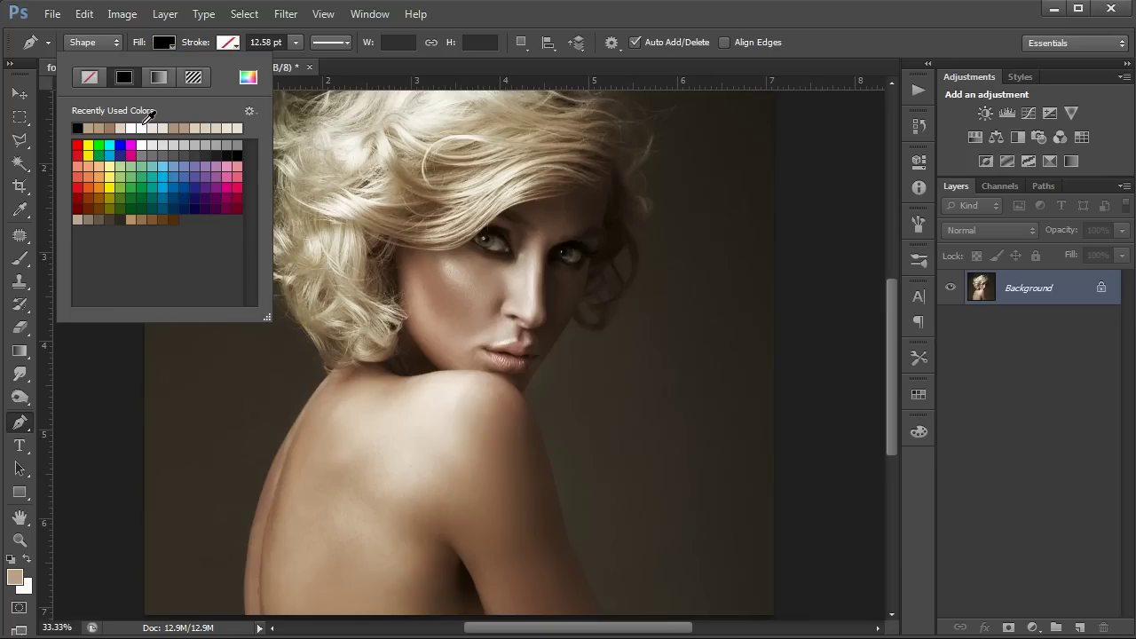
click(585, 11)
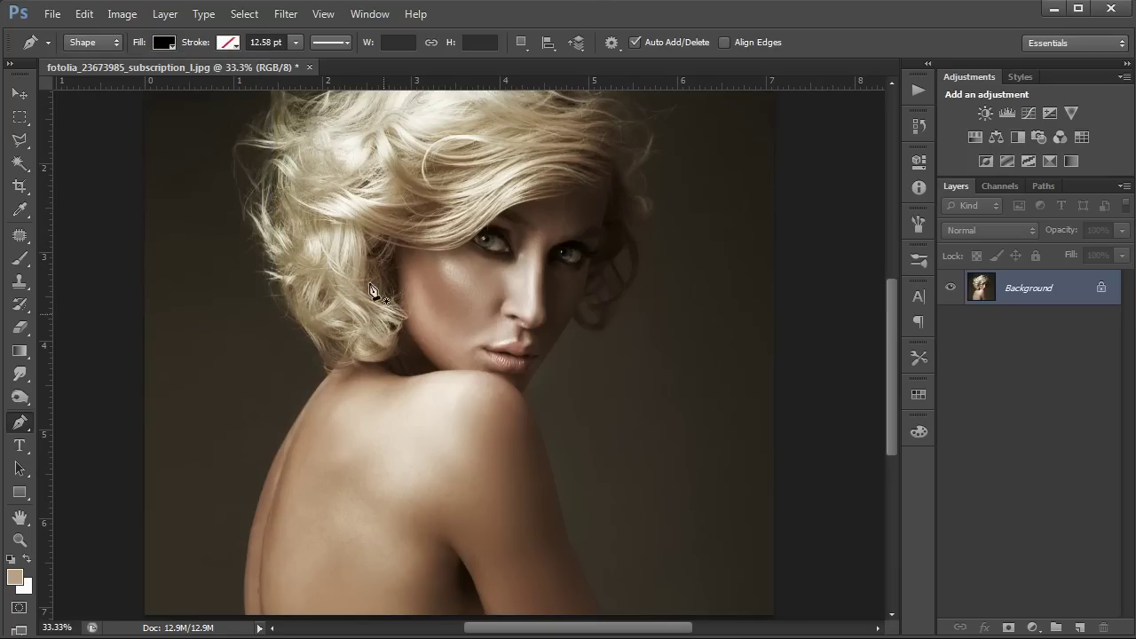
click(233, 43)
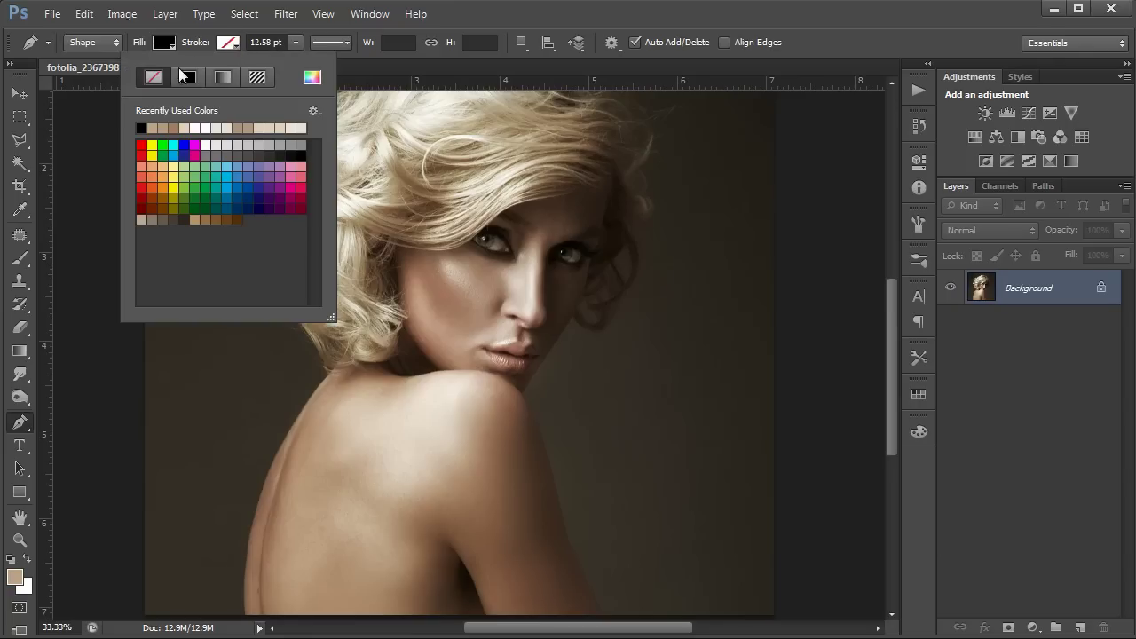
click(536, 15)
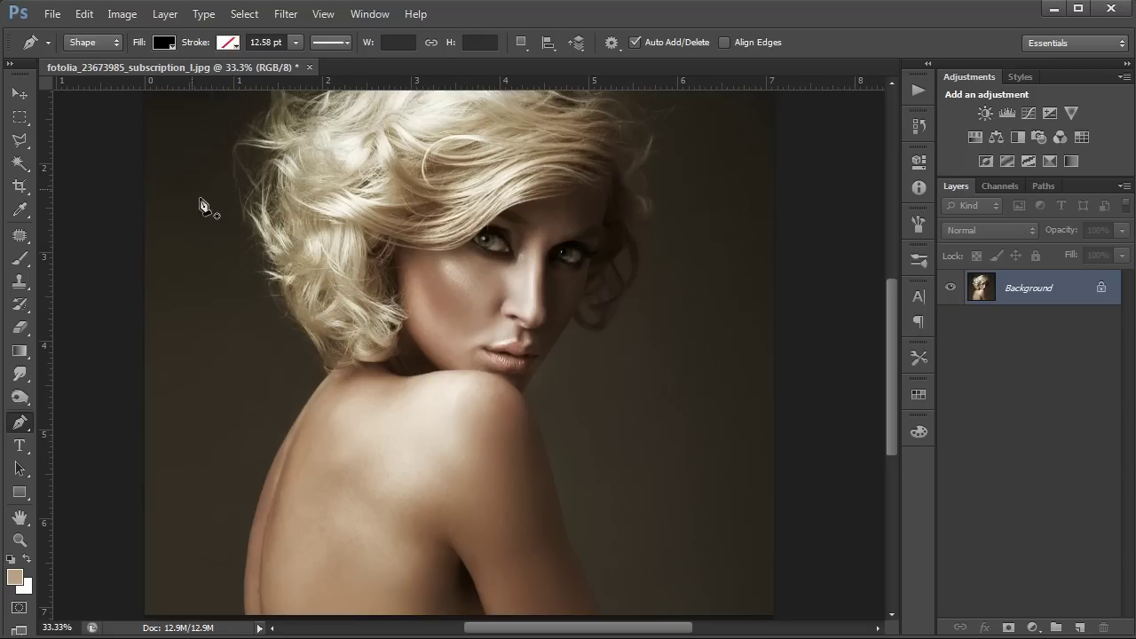
scroll(284, 244, down, 3)
scroll(284, 244, left, 2)
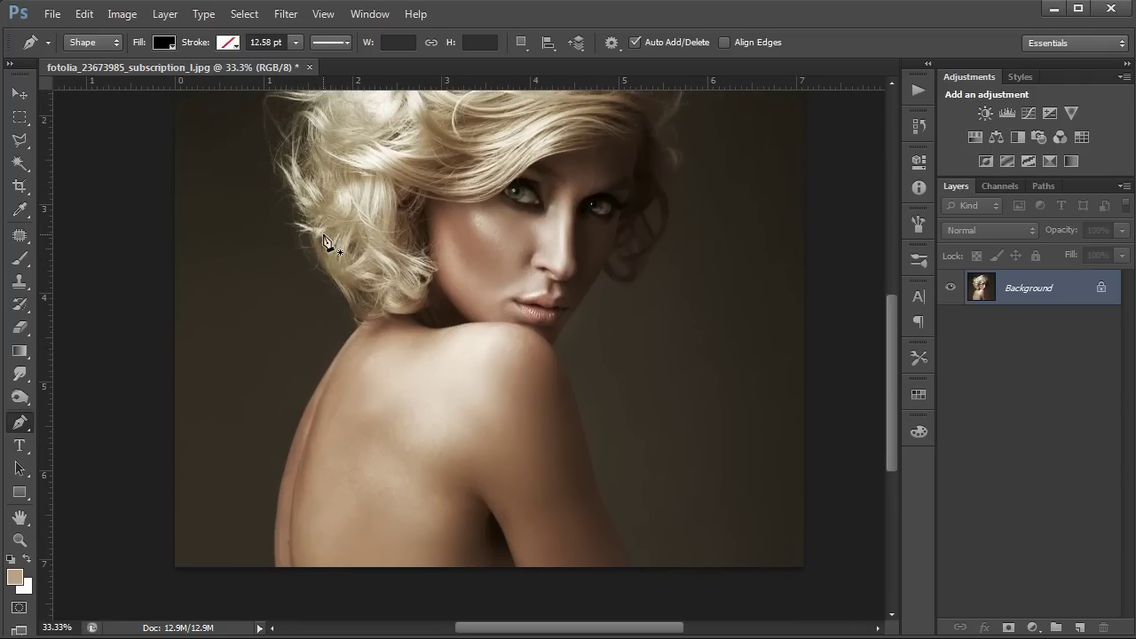
Step: Place jagged anchor points around the shoulder blade and close the path, creating black Shape 1
click(417, 382)
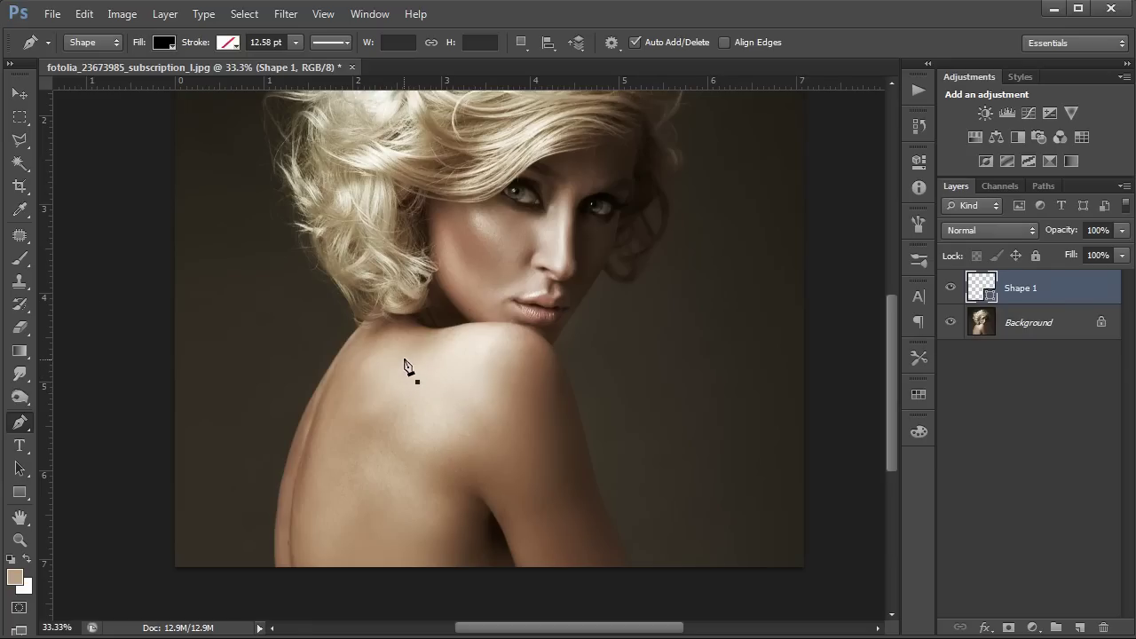
click(396, 349)
click(373, 373)
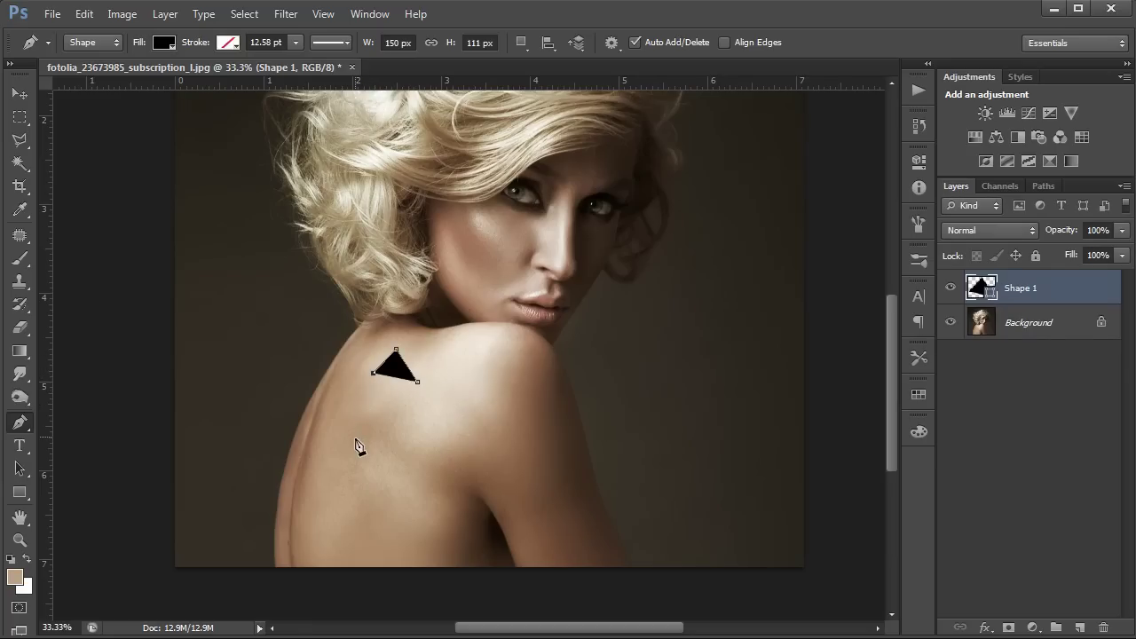
drag(344, 473, 351, 515)
click(376, 506)
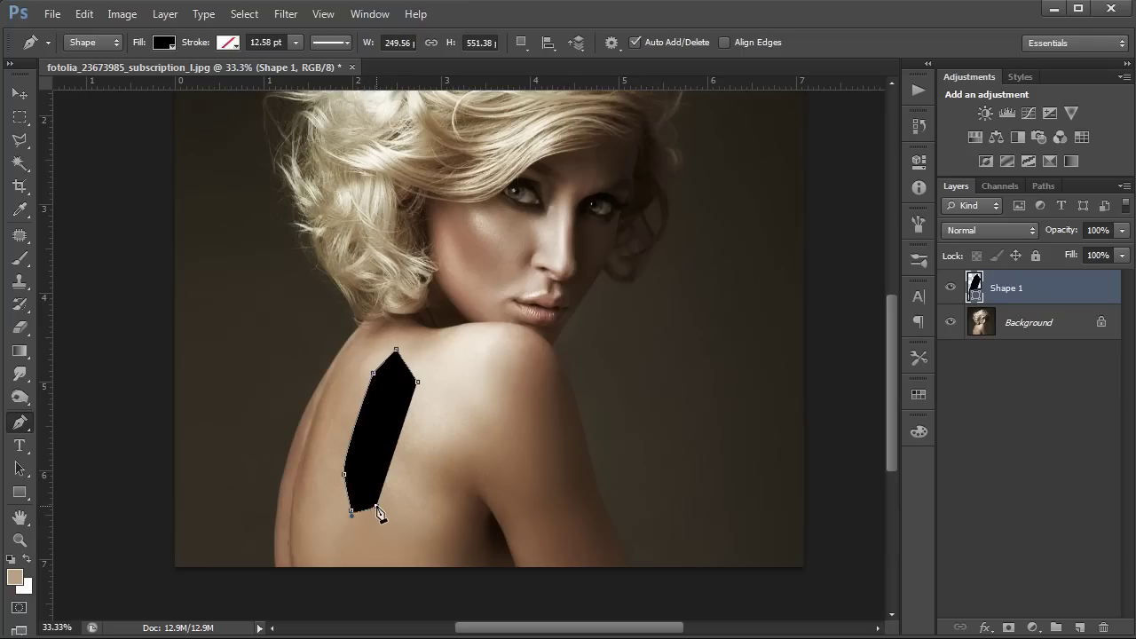
click(385, 536)
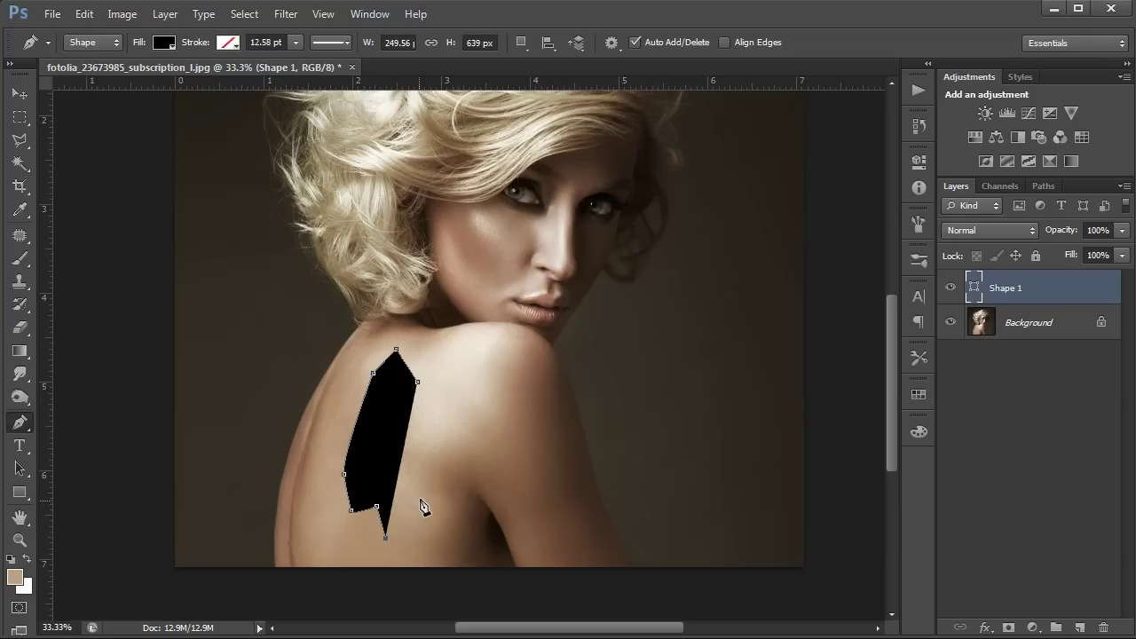
click(453, 461)
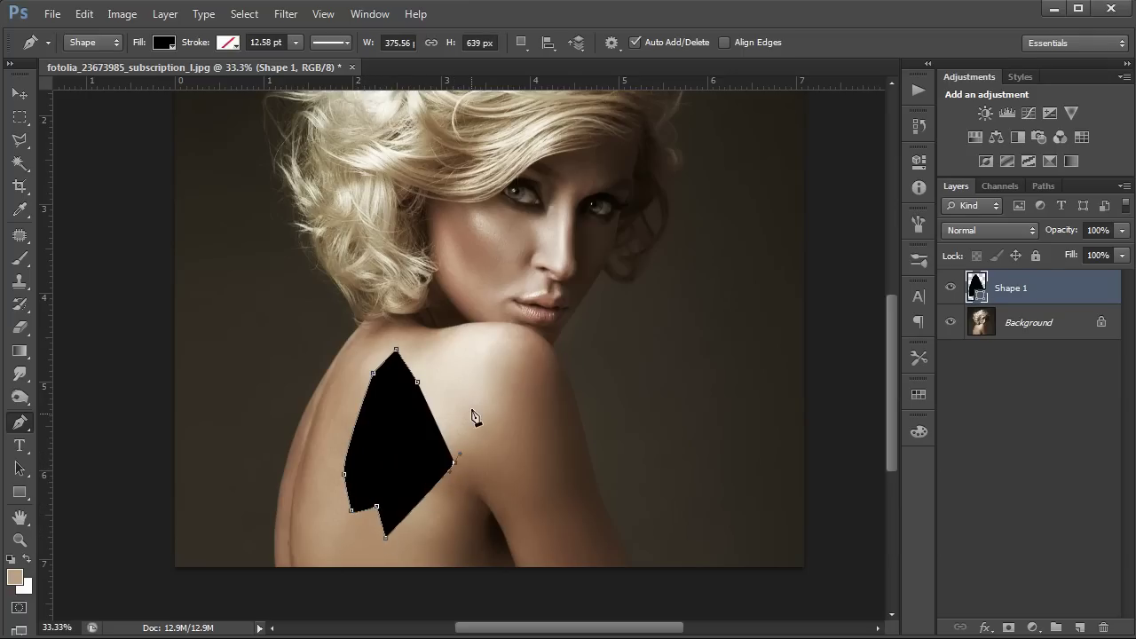
click(473, 388)
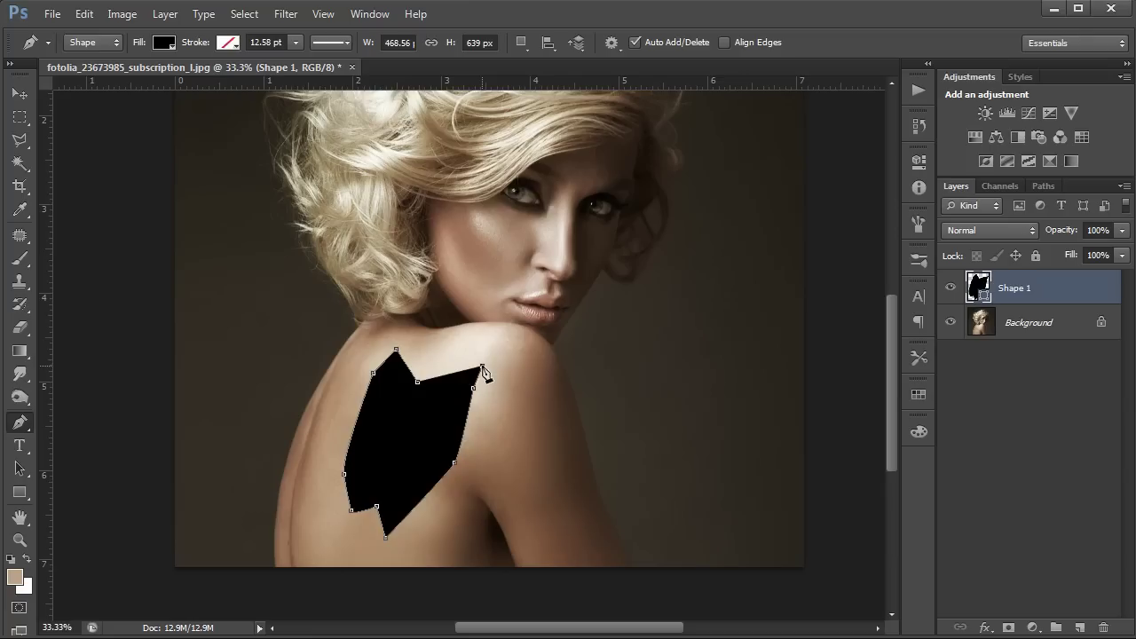
click(481, 365)
click(471, 355)
click(419, 383)
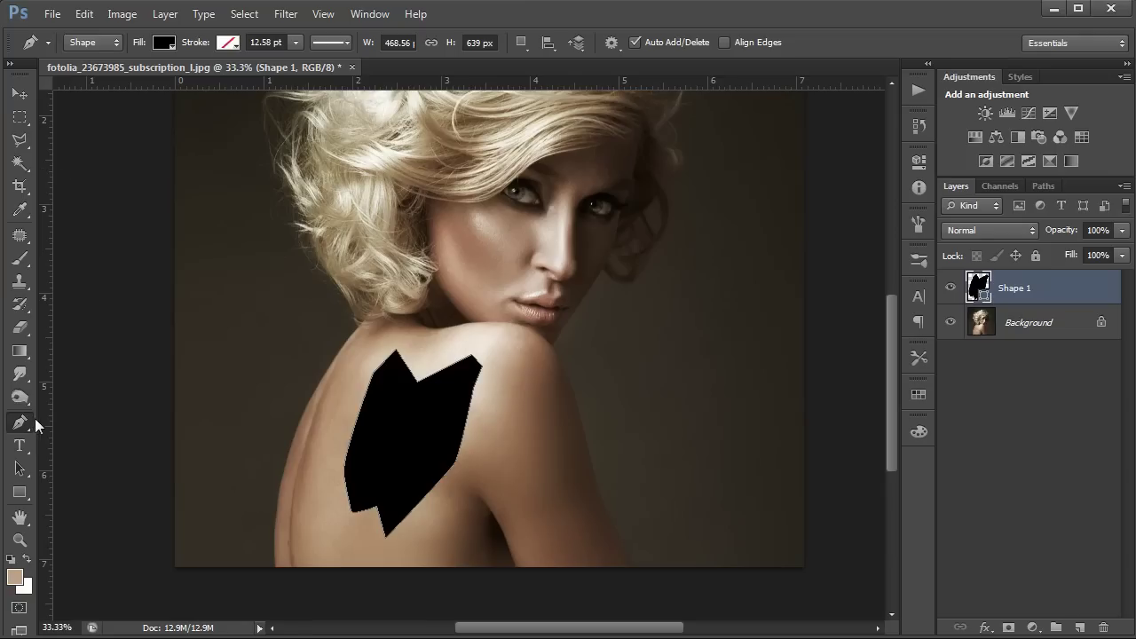
Step: With the Direct Selection Tool, delete the shape's top anchor point
click(22, 472)
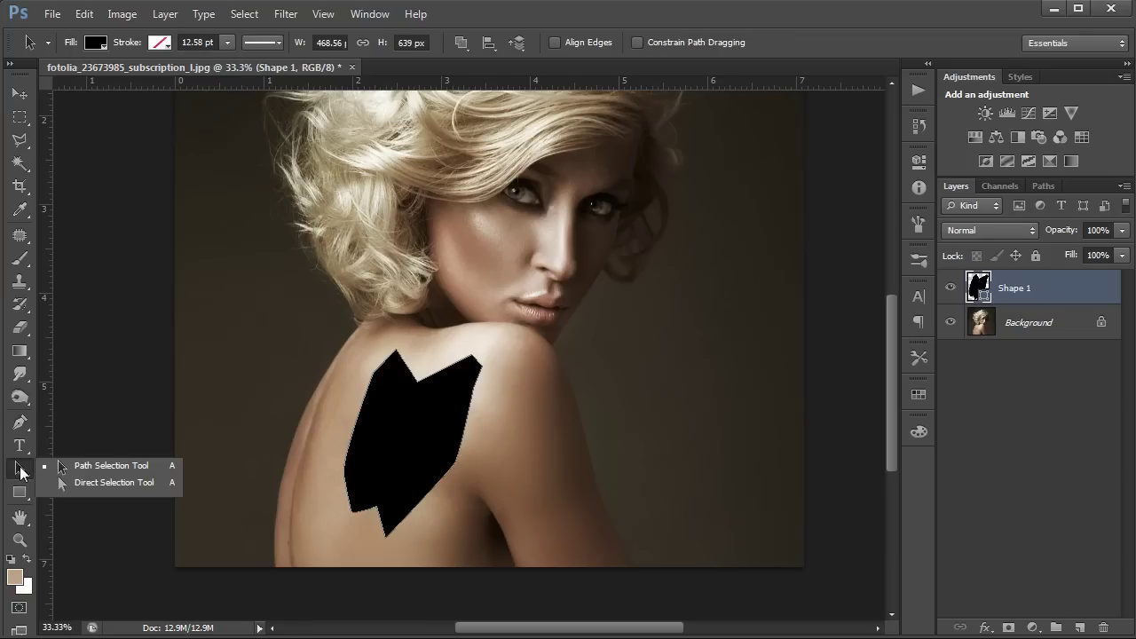
click(94, 484)
drag(378, 338, 412, 392)
key(Delete)
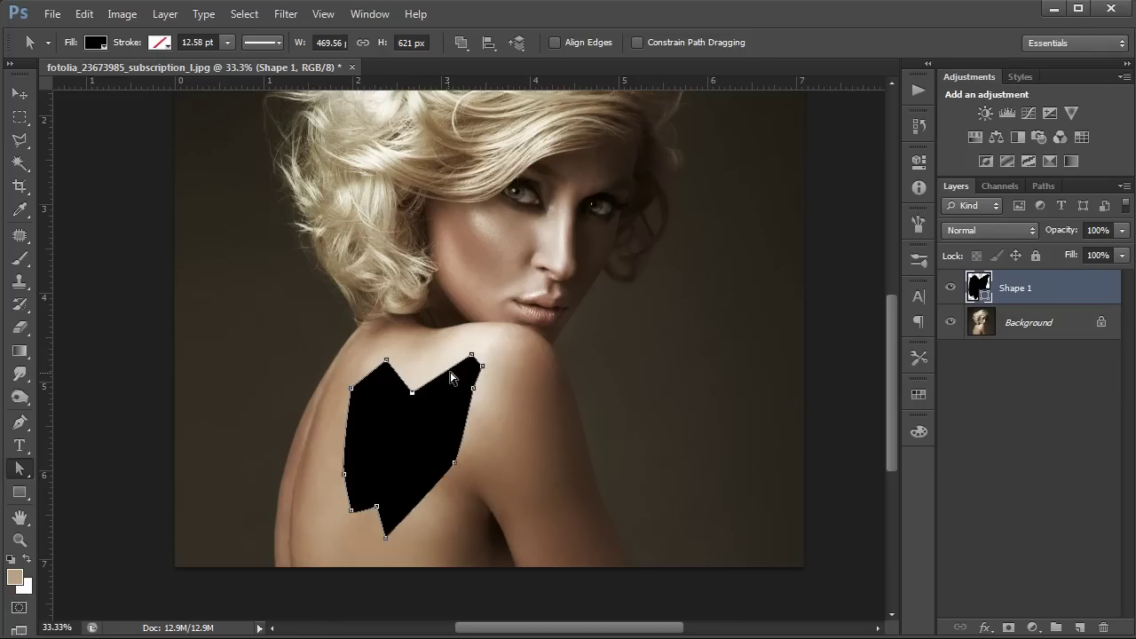
Step: Reposition the upper-right, left and inner top-notch anchors for a sharper fractured outline
drag(471, 356, 444, 351)
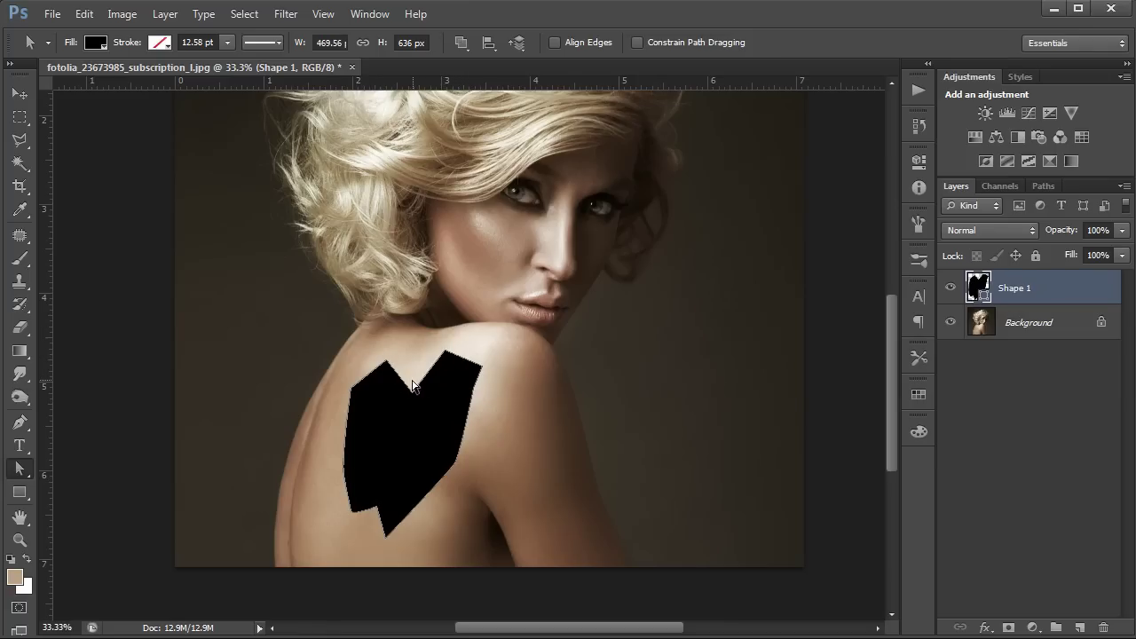
click(355, 393)
drag(355, 393, 397, 355)
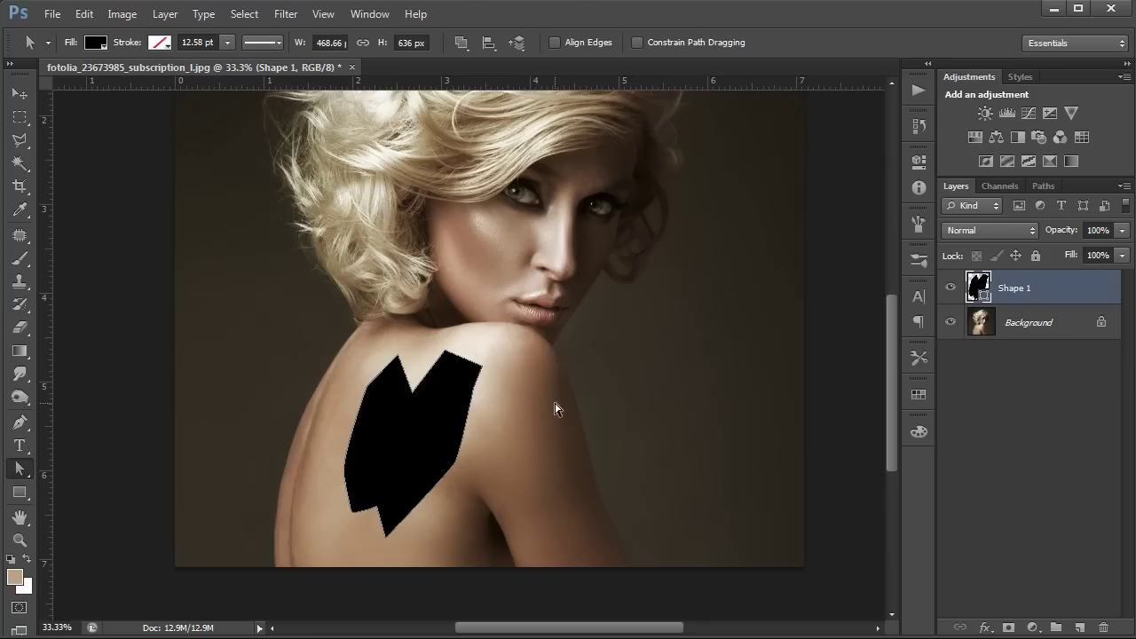
click(416, 400)
mouse_move(414, 392)
mouse_down()
mouse_move(428, 378)
mouse_move(400, 390)
mouse_up()
Step: Add a new Layer 1 above Shape 1 and make it a clipping mask to the shape
right_click(1007, 288)
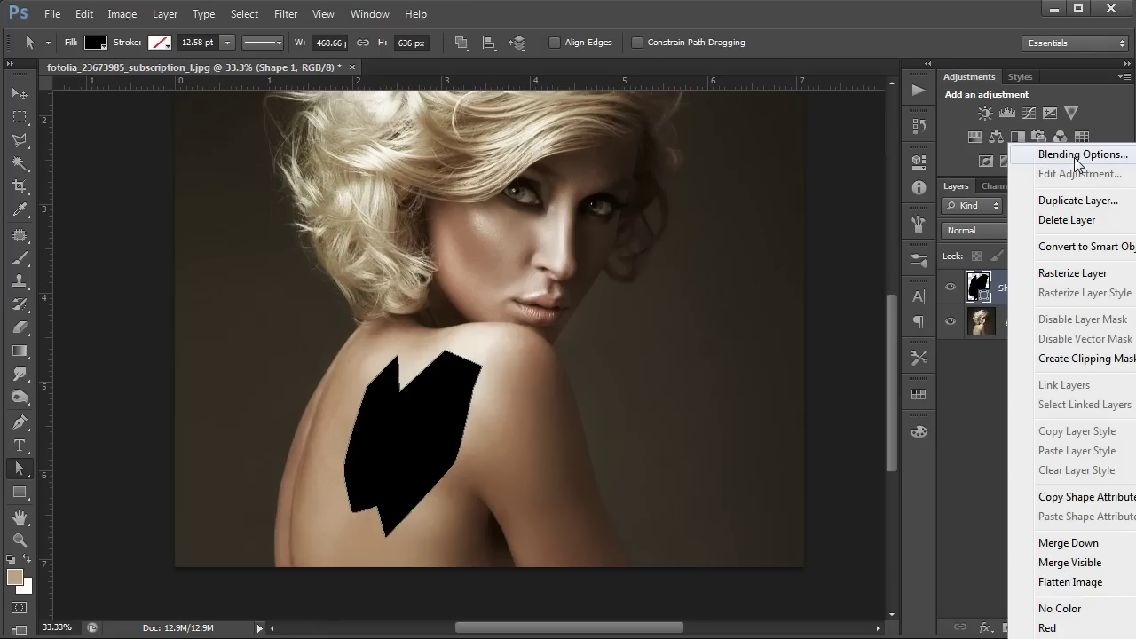
click(1003, 292)
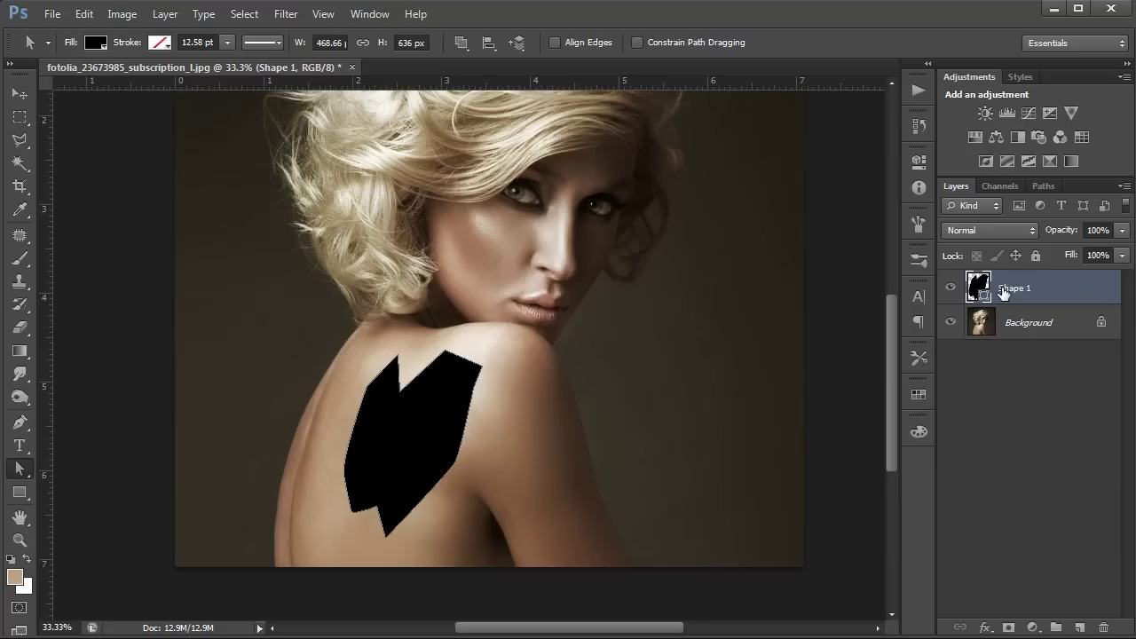
click(1079, 627)
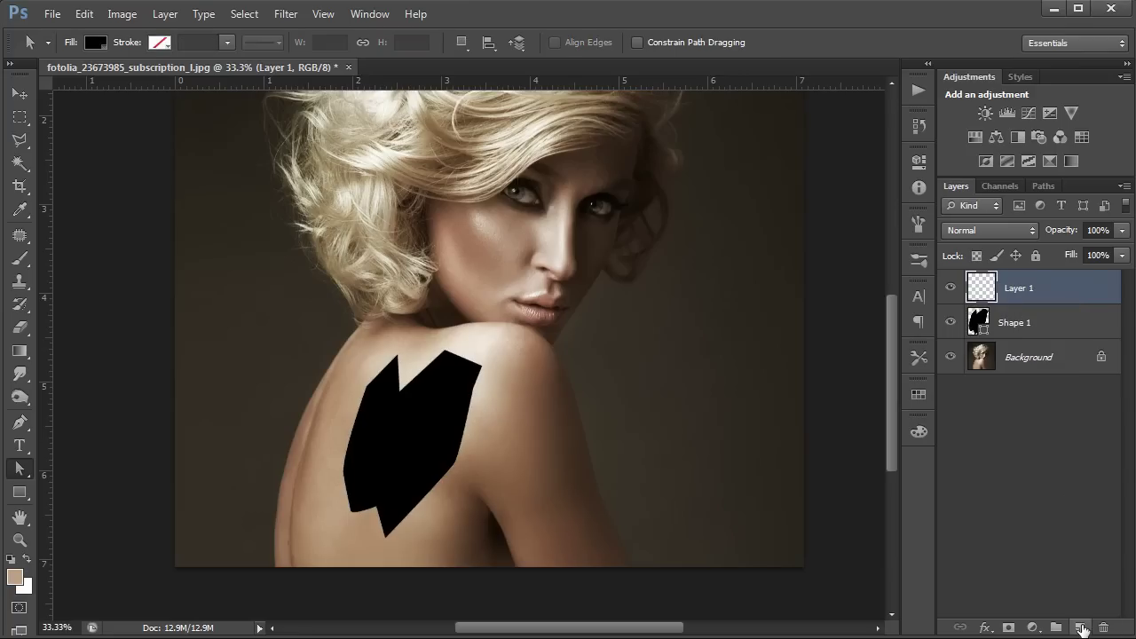
right_click(1020, 294)
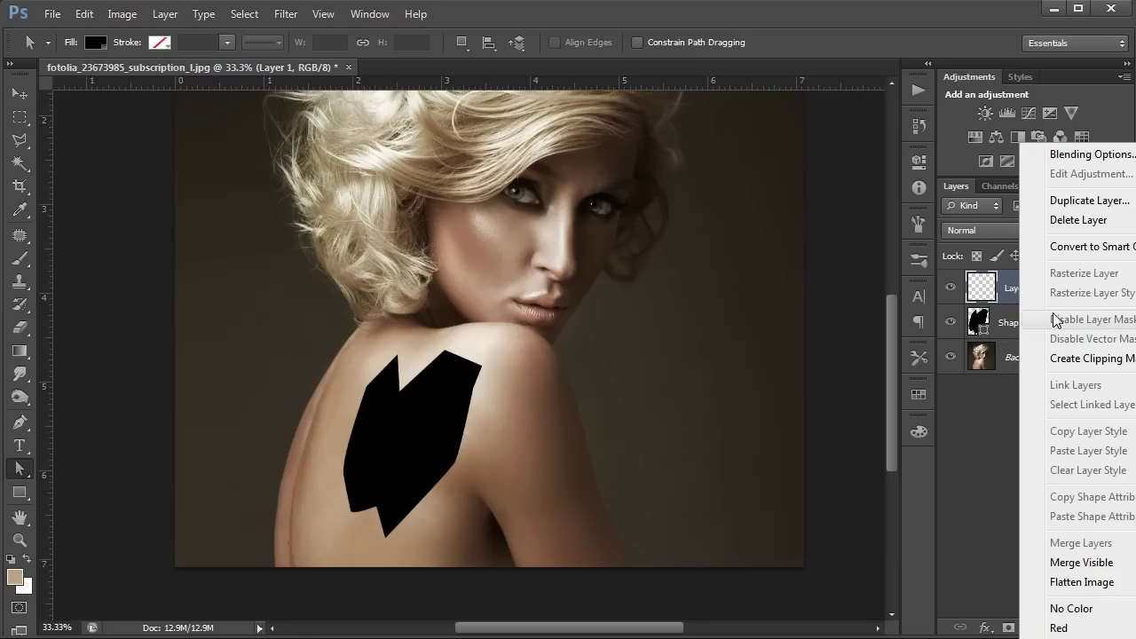
click(1063, 360)
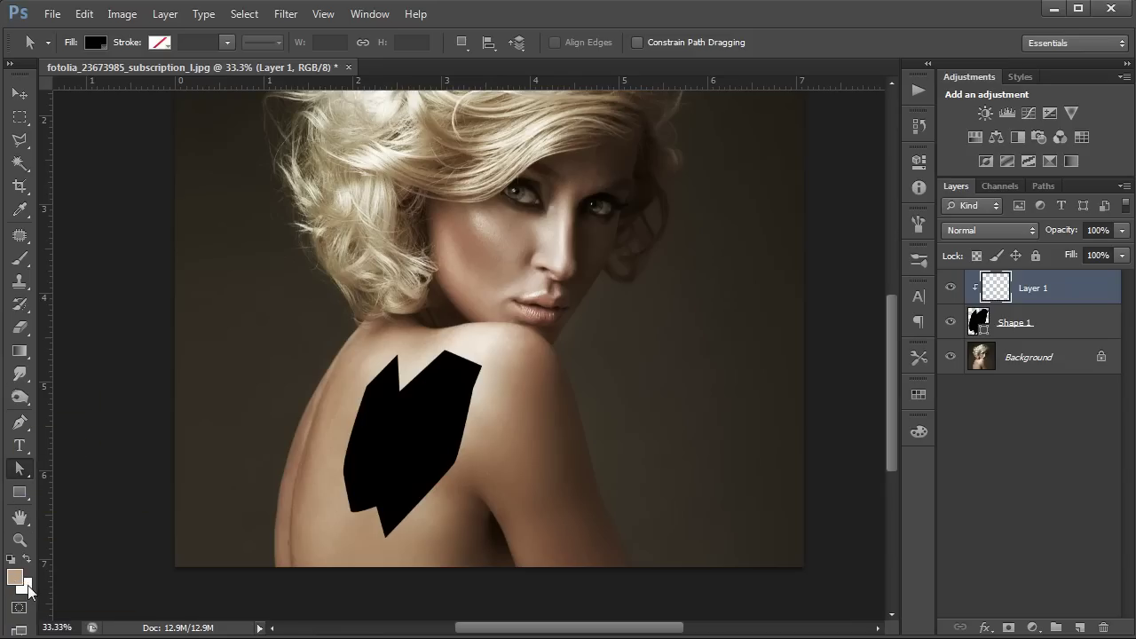
Step: Load the Gradient tool's Foreground to Background tan preset into the Gradient Editor
click(19, 351)
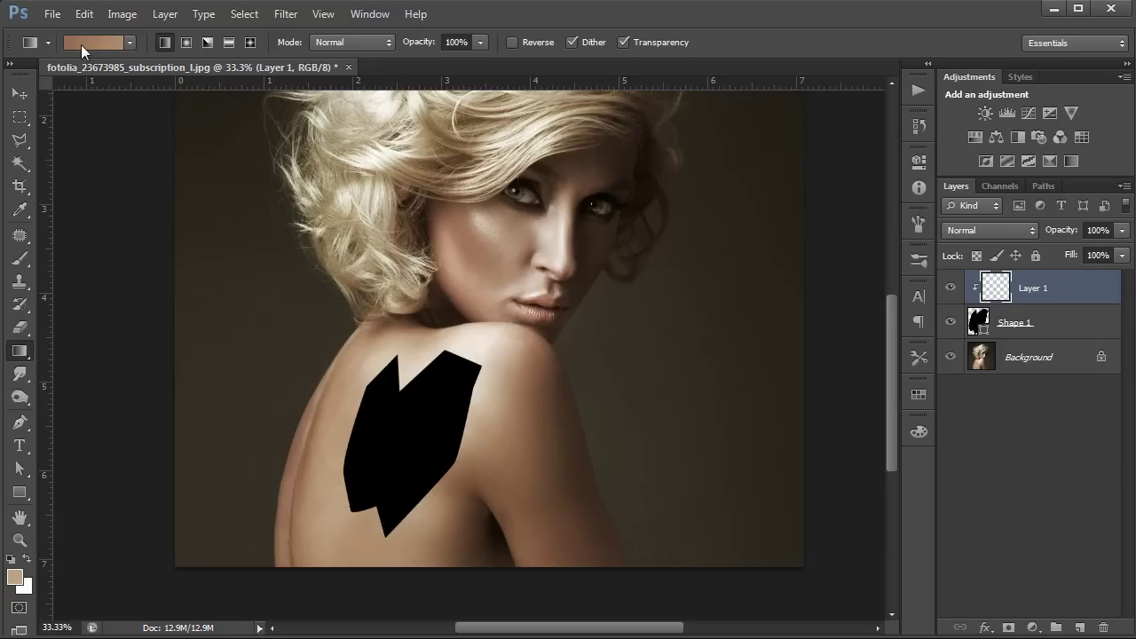
click(129, 41)
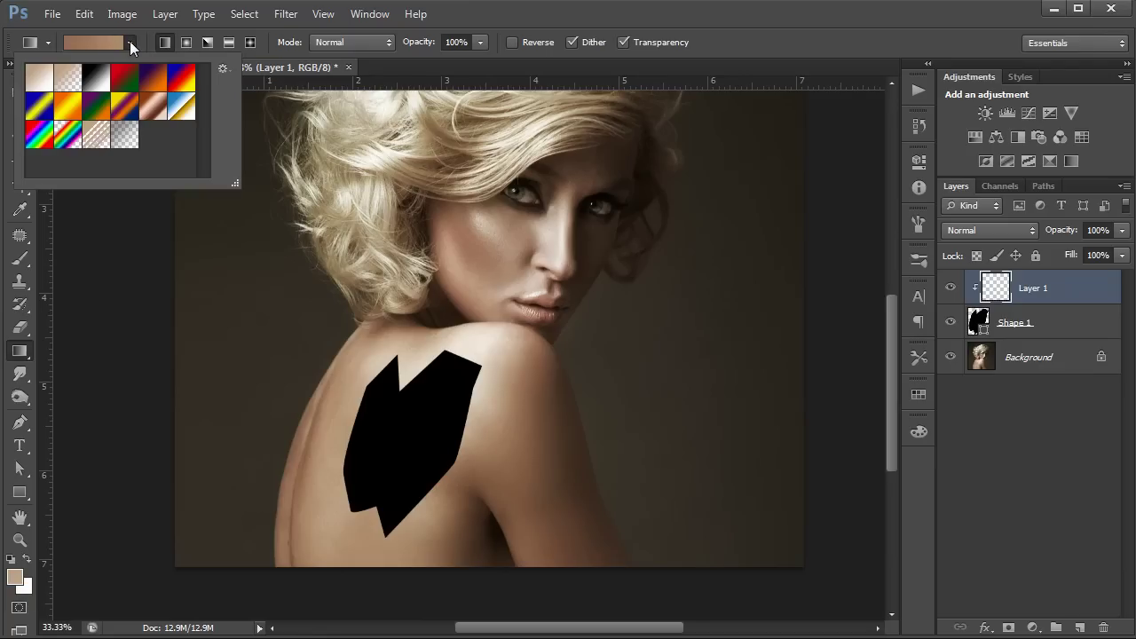
click(68, 79)
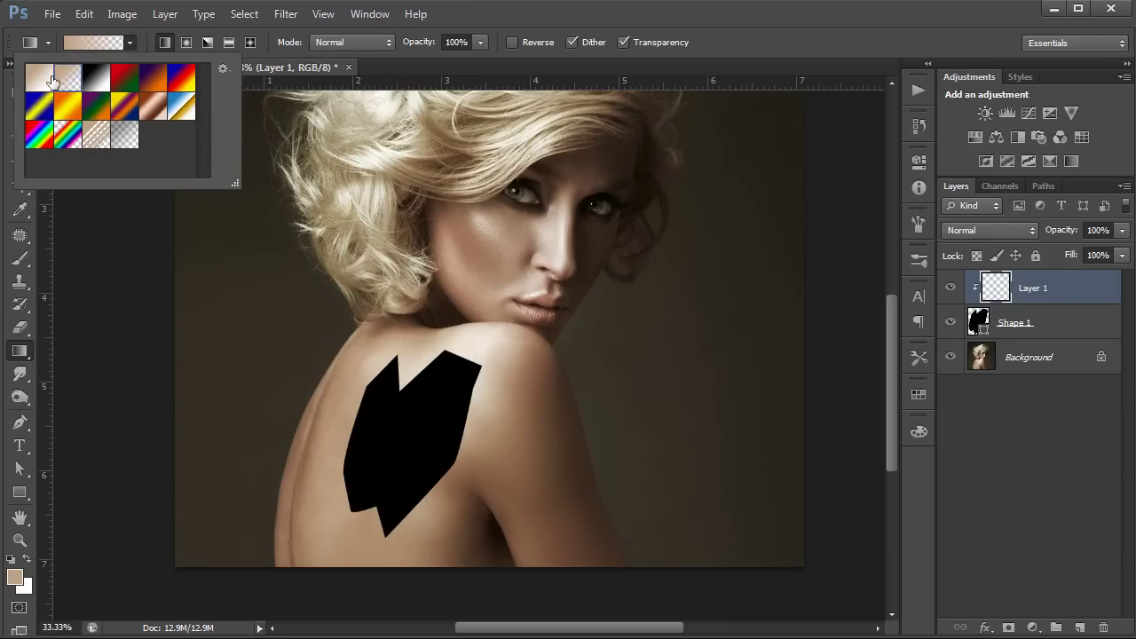
click(96, 78)
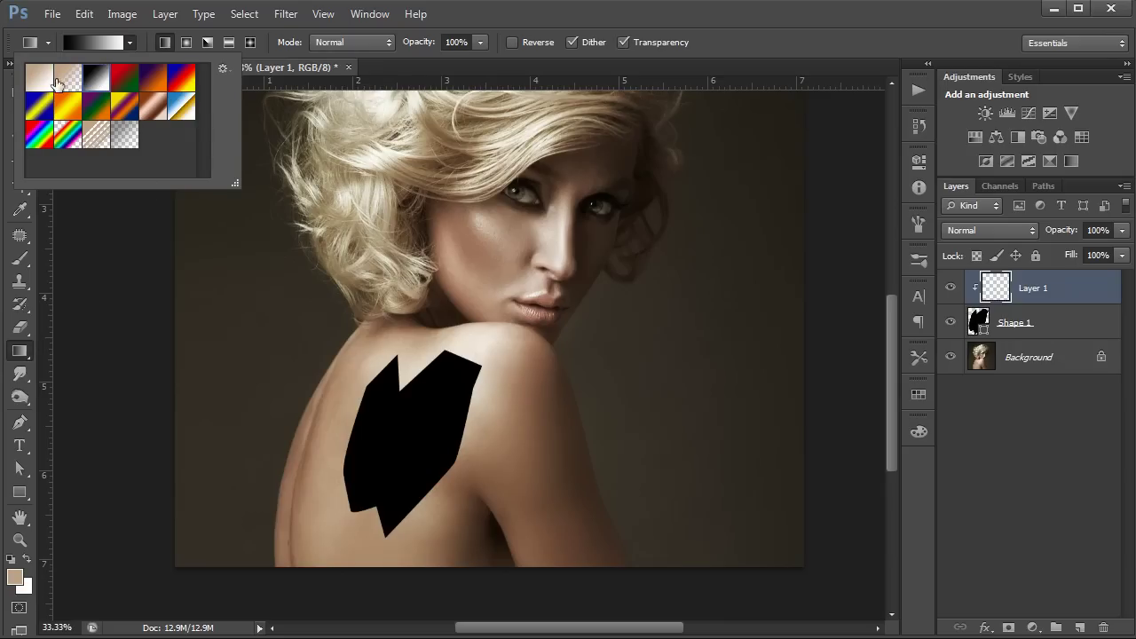
click(49, 81)
click(94, 44)
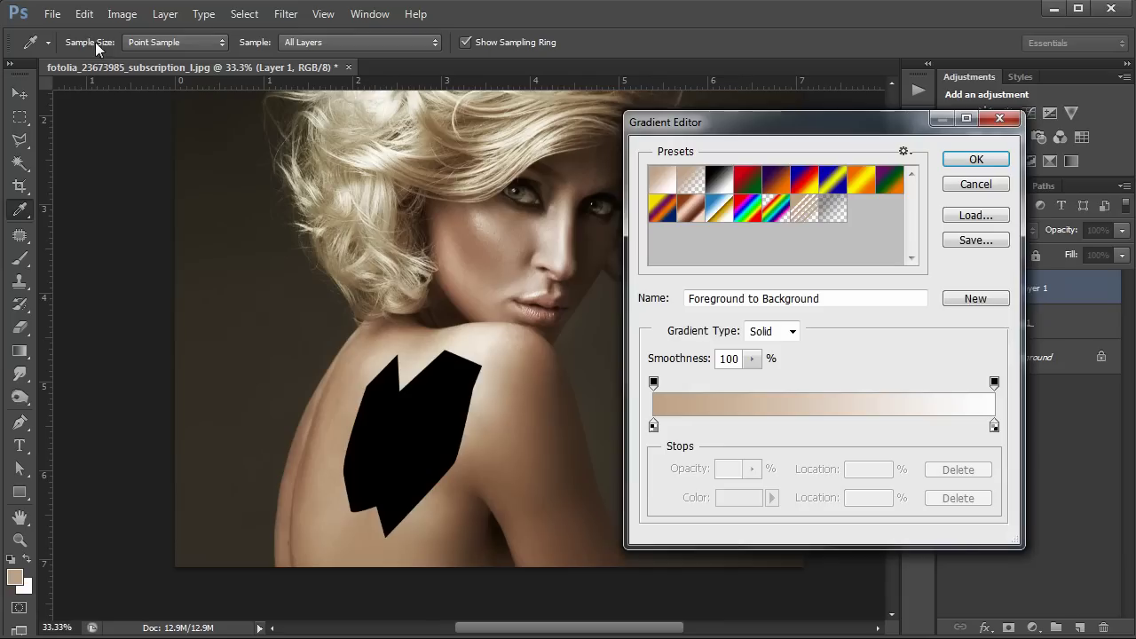
Step: Set the left gradient stop to a darker brown, b48b6b, sampled from the shoulder
click(654, 427)
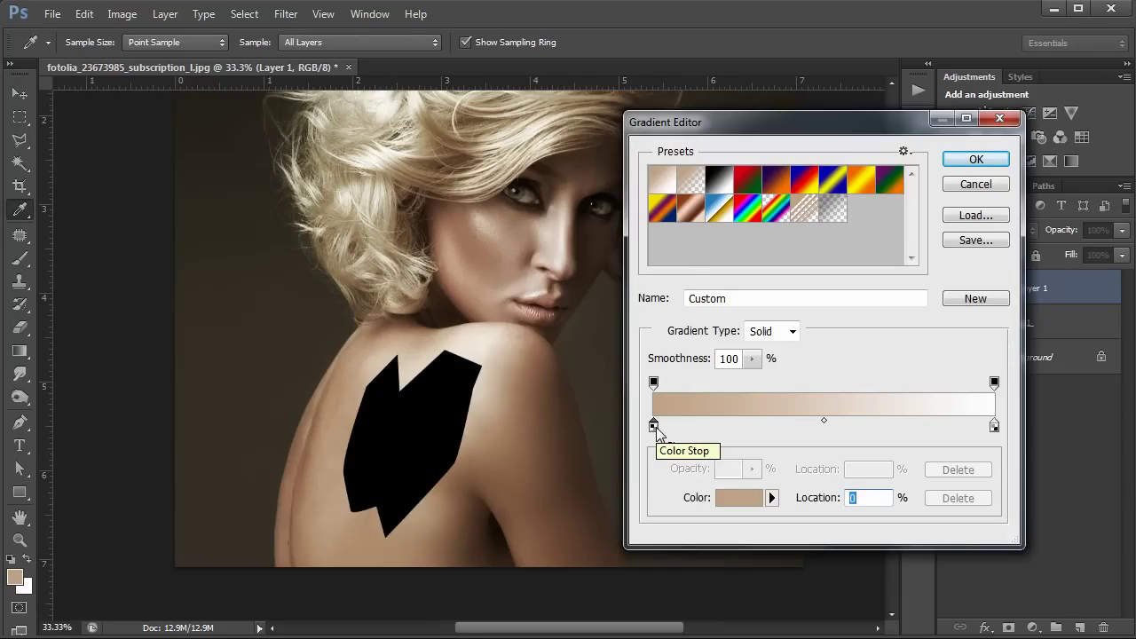
double_click(654, 427)
drag(891, 219, 1083, 295)
click(317, 434)
click(322, 427)
click(325, 417)
click(327, 422)
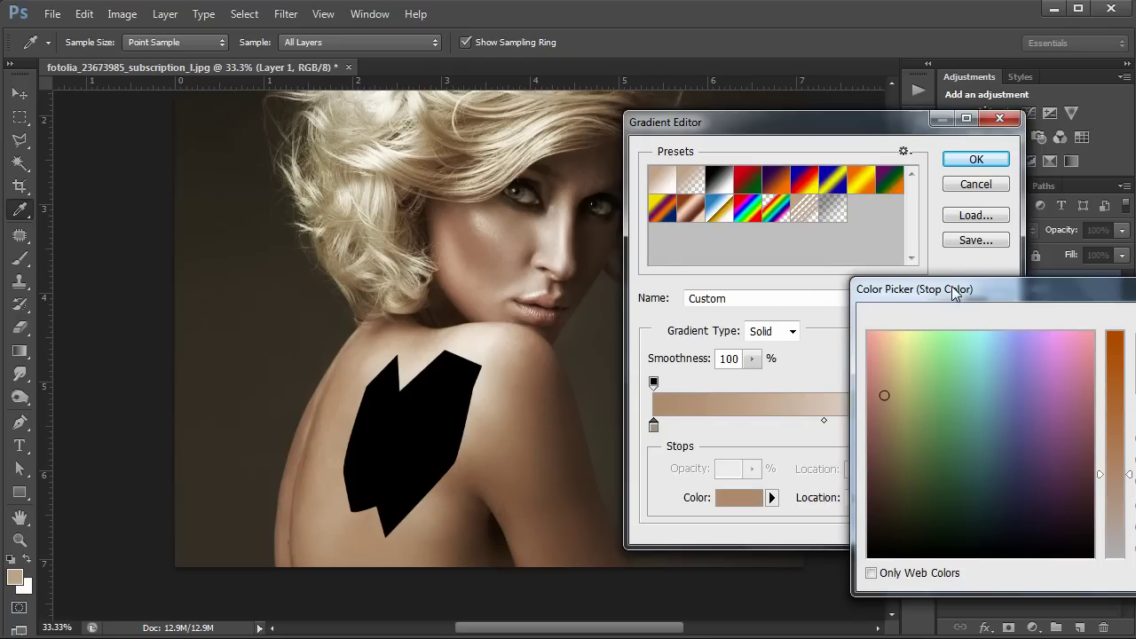
drag(938, 288, 708, 102)
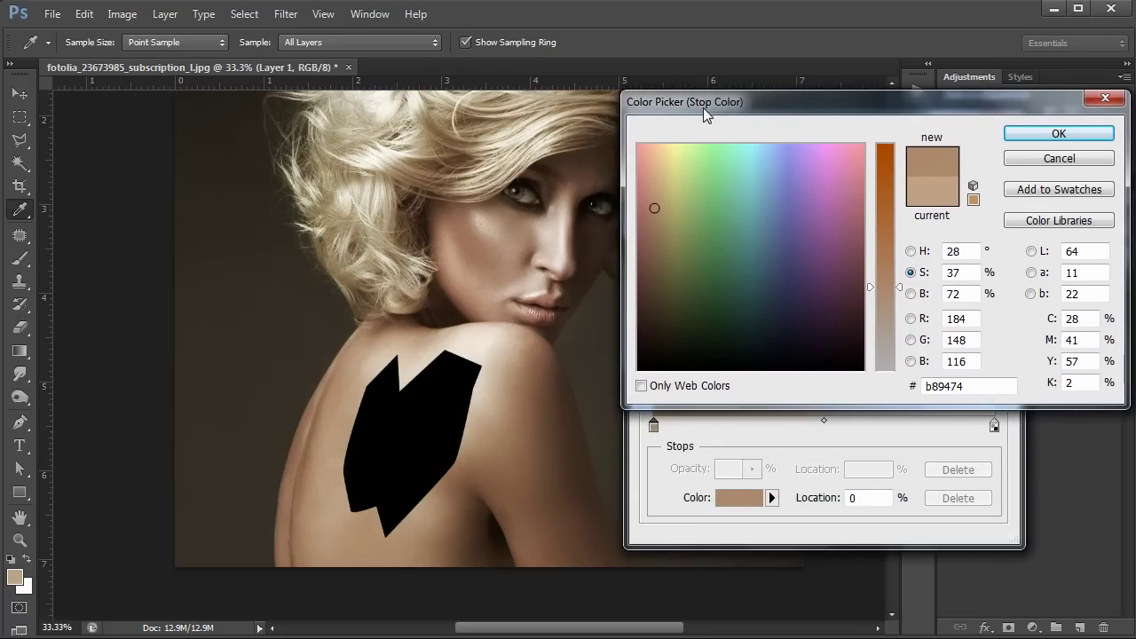
click(1013, 160)
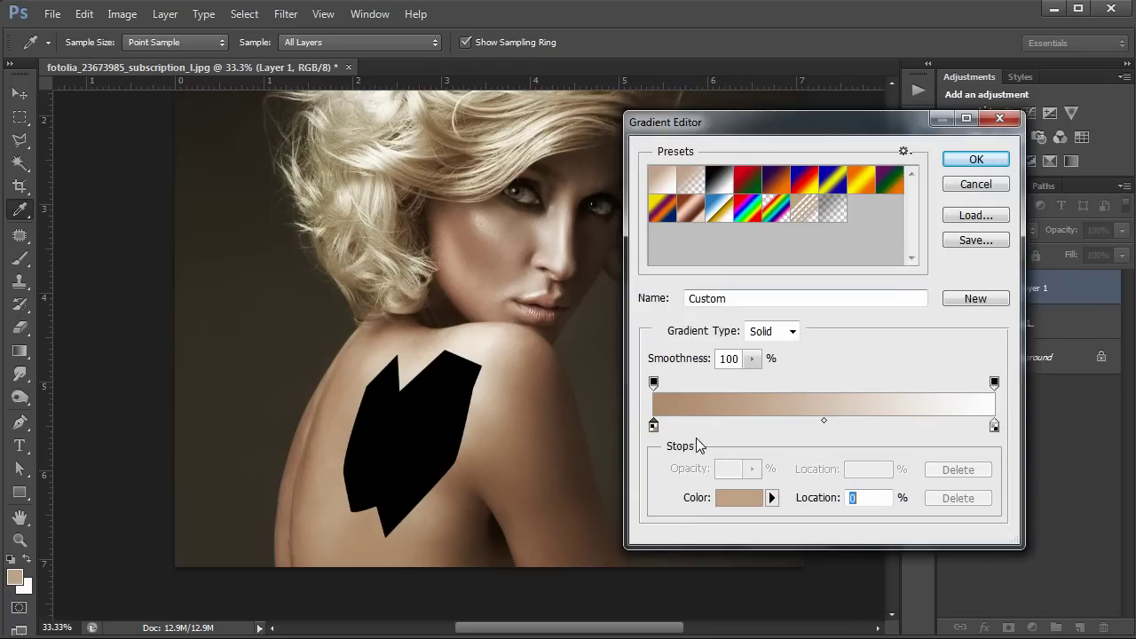
double_click(654, 426)
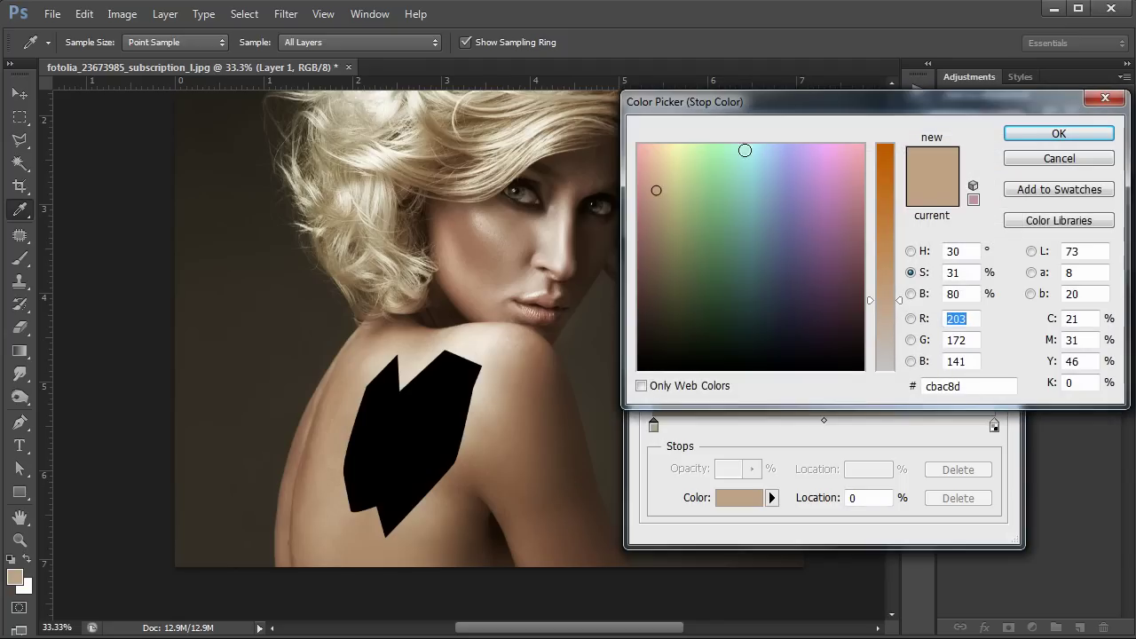
click(321, 423)
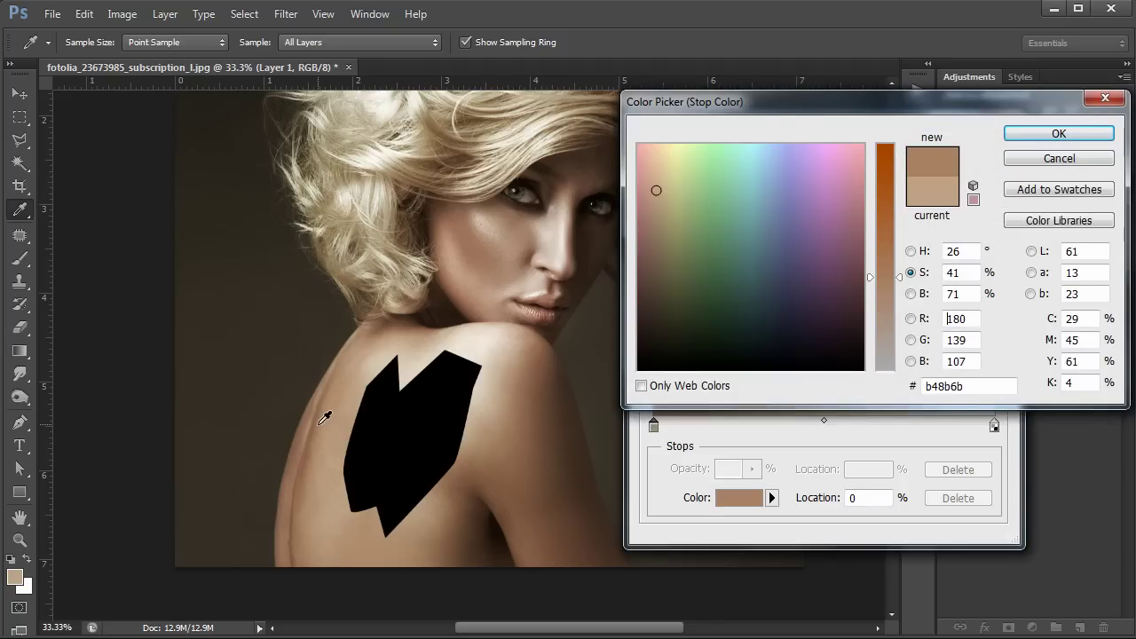
click(1040, 135)
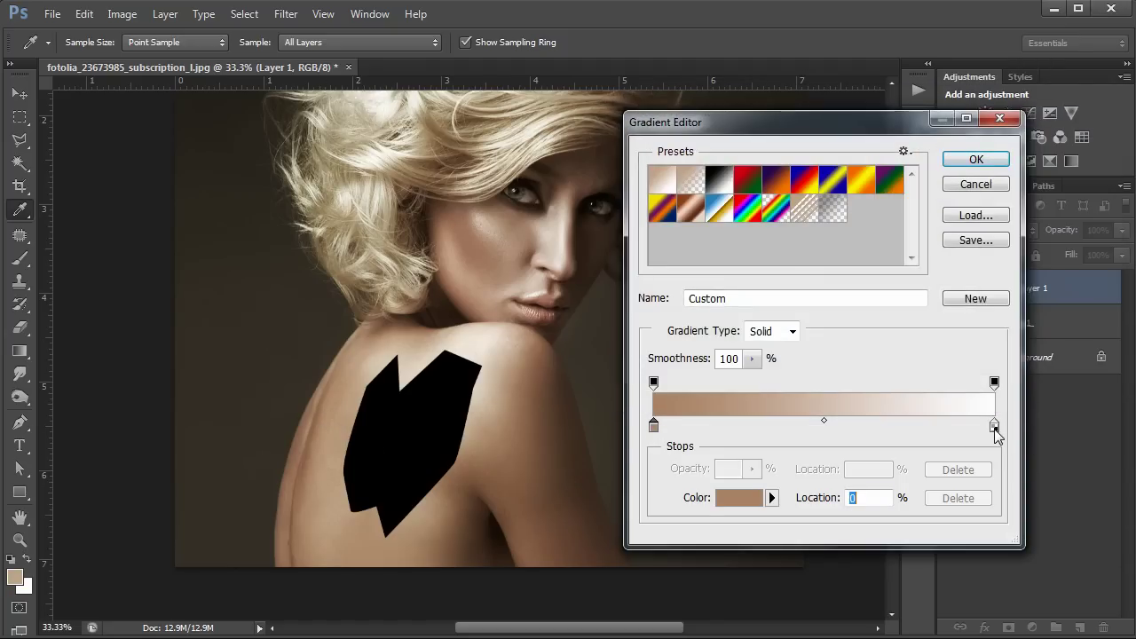
Step: Set the right stop to a lighter tan, ccb79a, sampled from the shoulder, and confirm the gradient
click(995, 427)
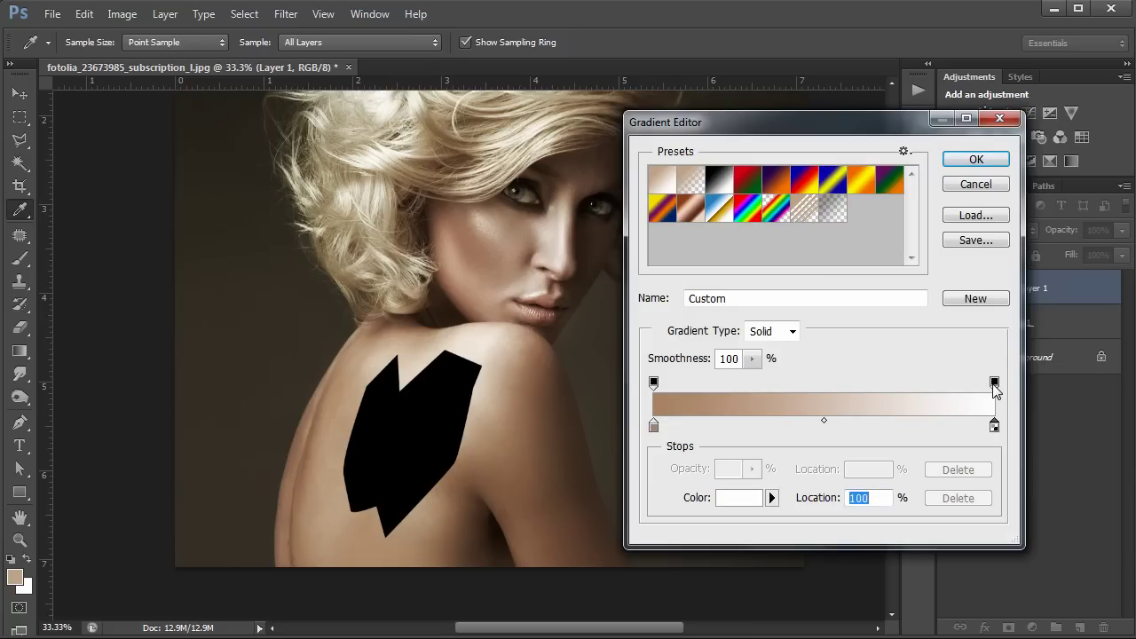
double_click(995, 428)
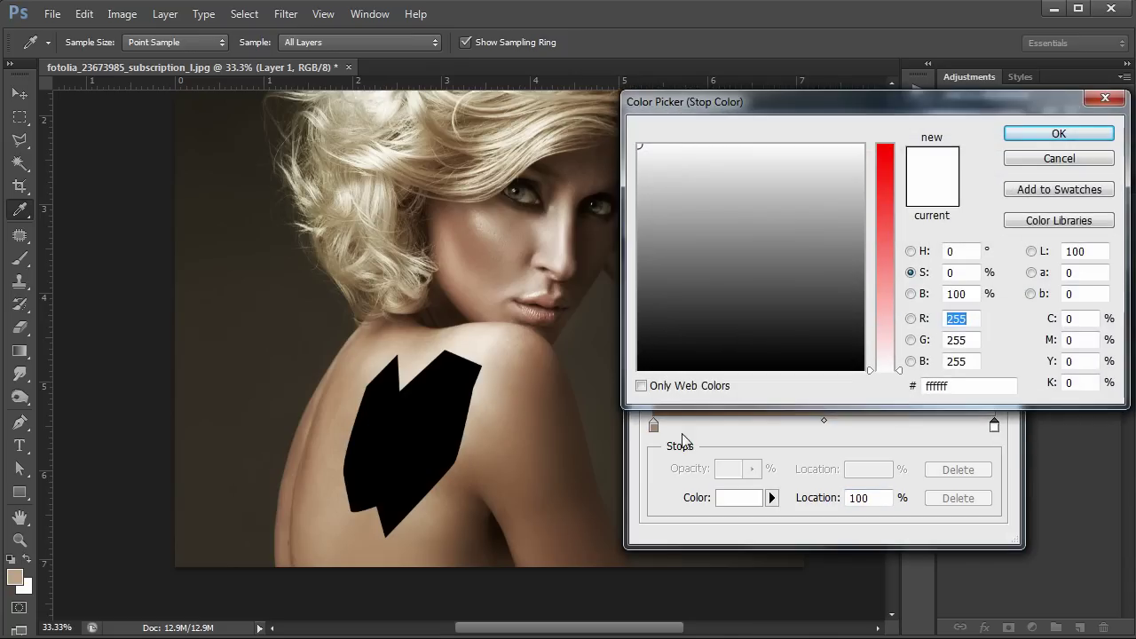
click(502, 399)
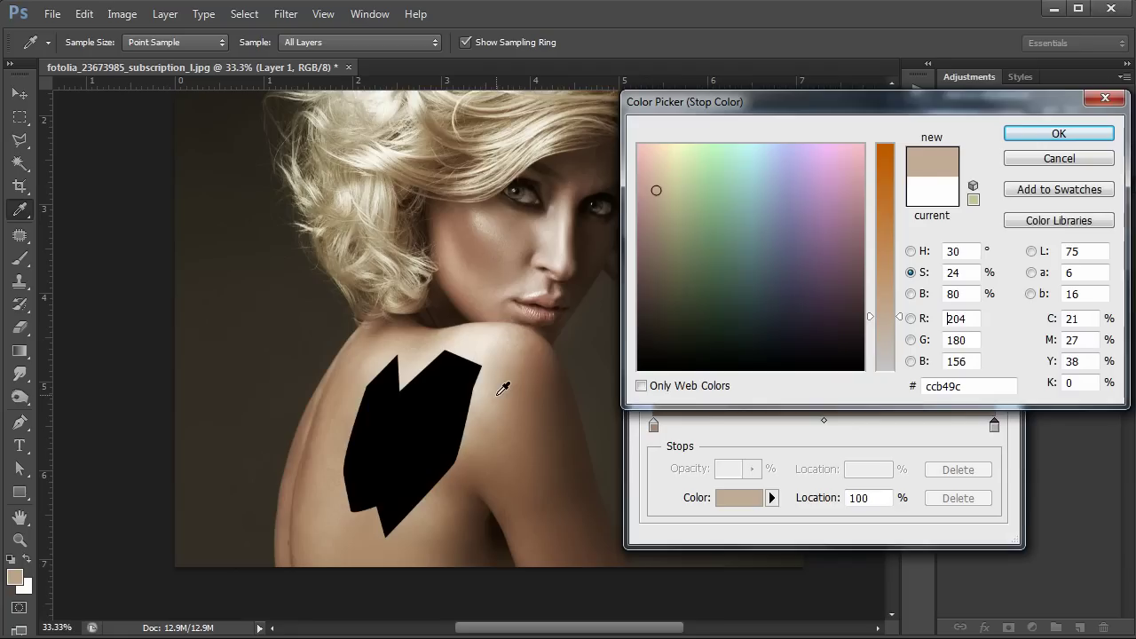
click(502, 391)
click(501, 393)
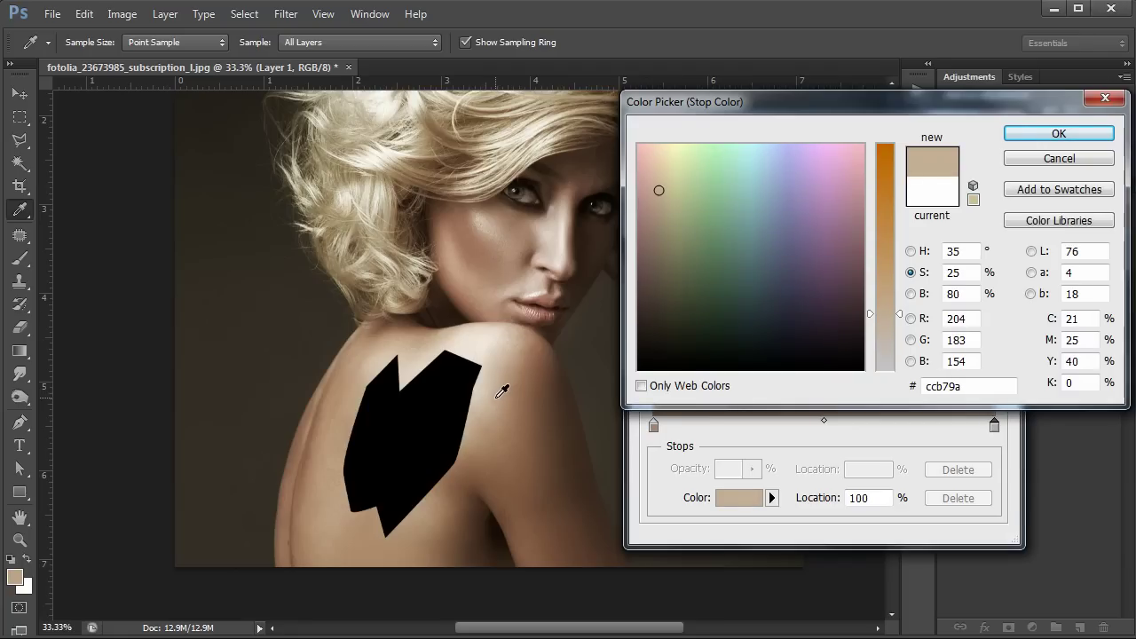
click(1013, 132)
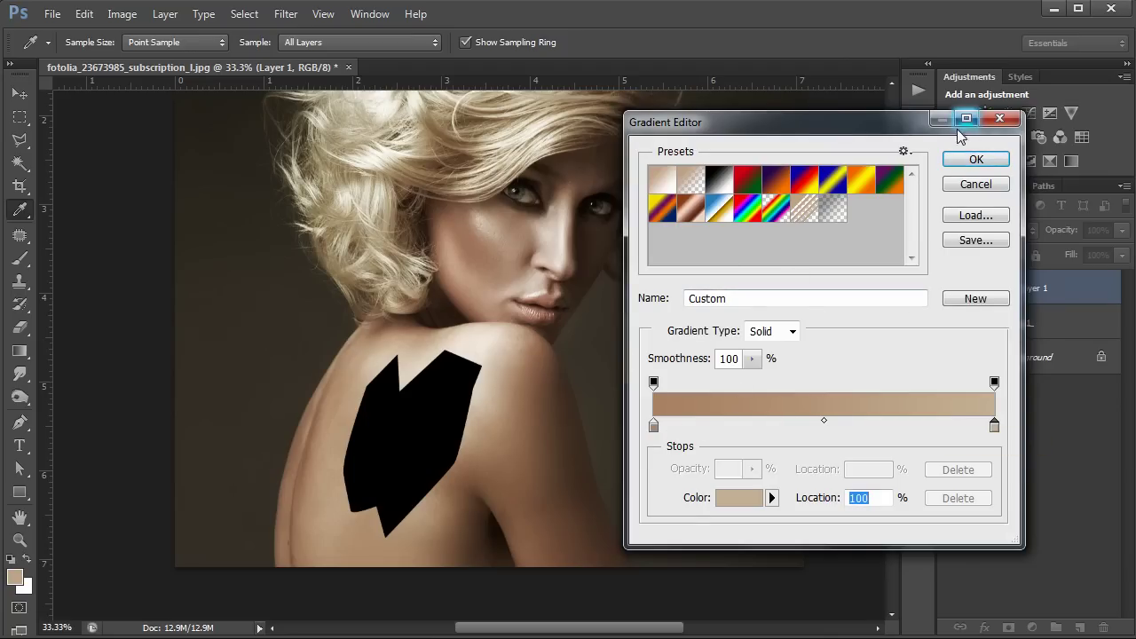
click(976, 158)
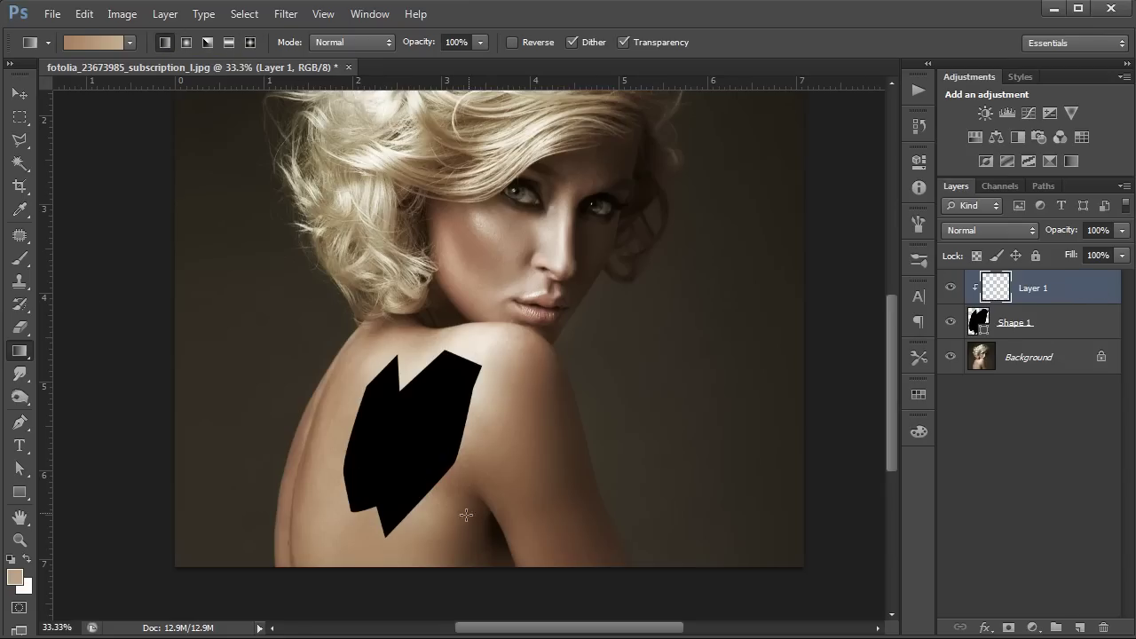
Step: Fill Layer 1 with the brown-to-tan gradient from the lower back toward the shoulder, redrawing until it looks right
drag(418, 516, 396, 367)
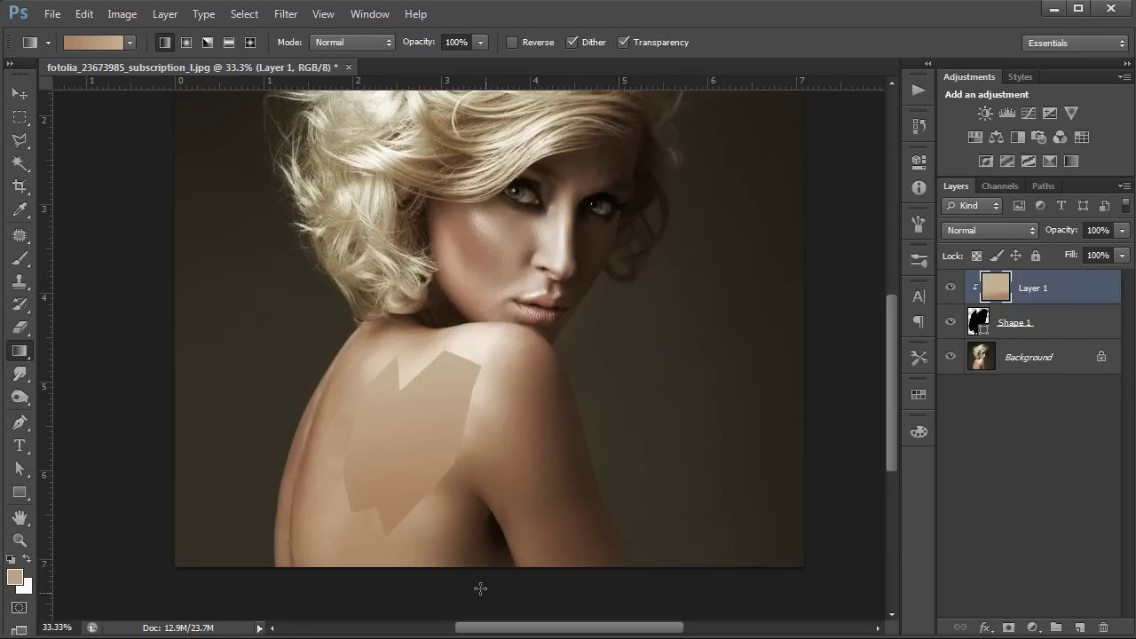
drag(398, 519, 404, 406)
drag(401, 499, 372, 339)
drag(435, 507, 369, 366)
drag(427, 495, 400, 360)
drag(365, 407, 451, 495)
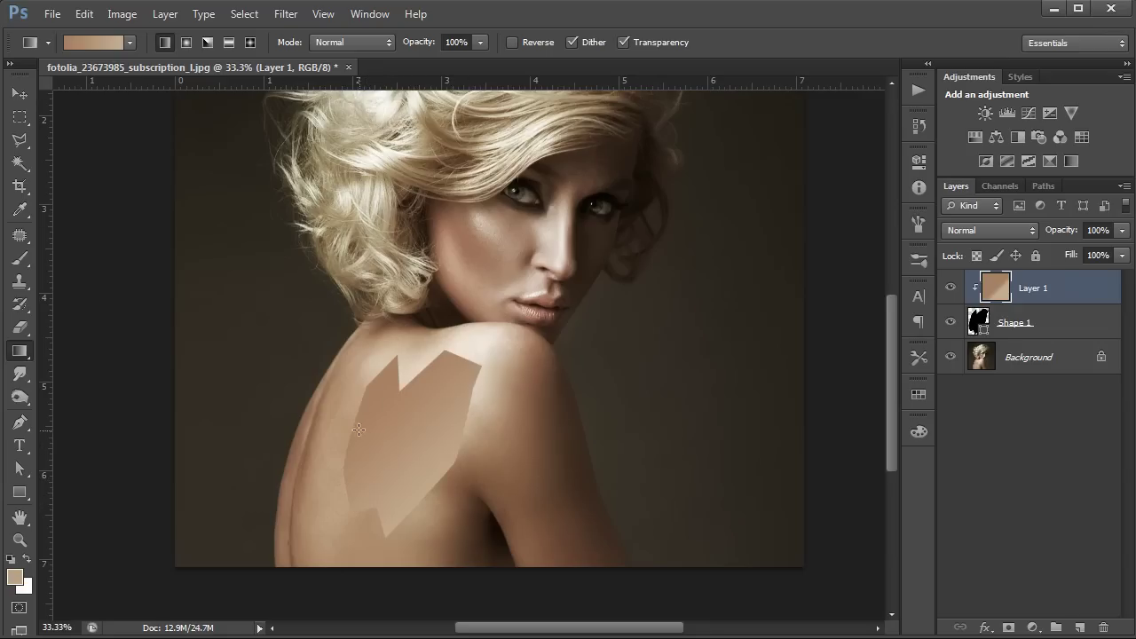
drag(348, 409, 459, 515)
Step: Zoom in twice on the tan shoulder patch to 100%
key(z)
click(408, 398)
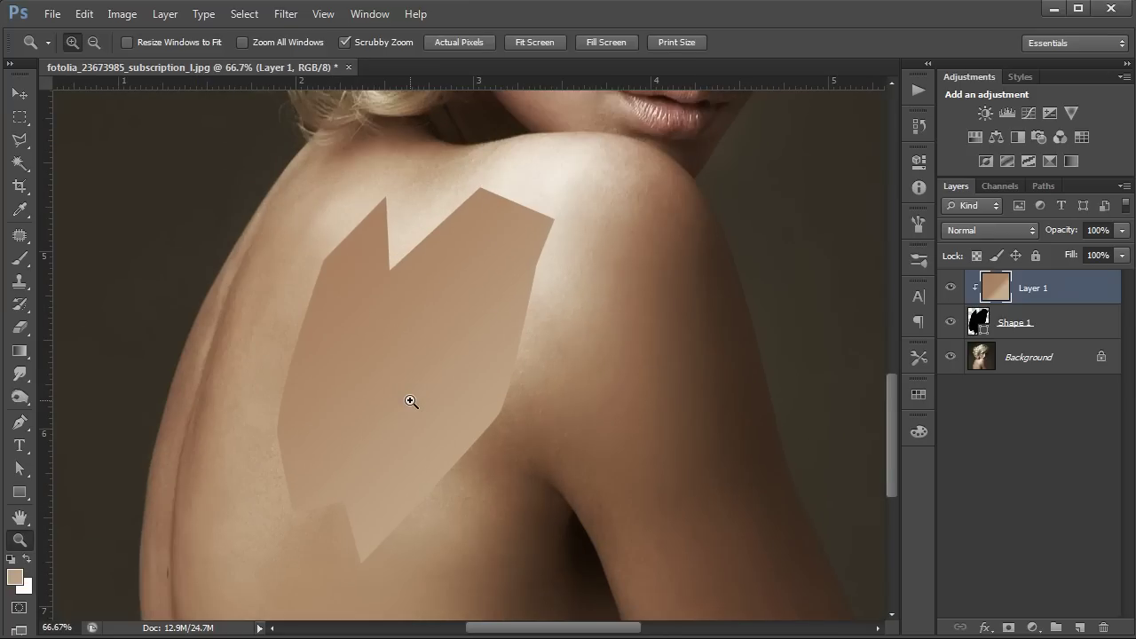
click(410, 401)
scroll(411, 401, up, 1)
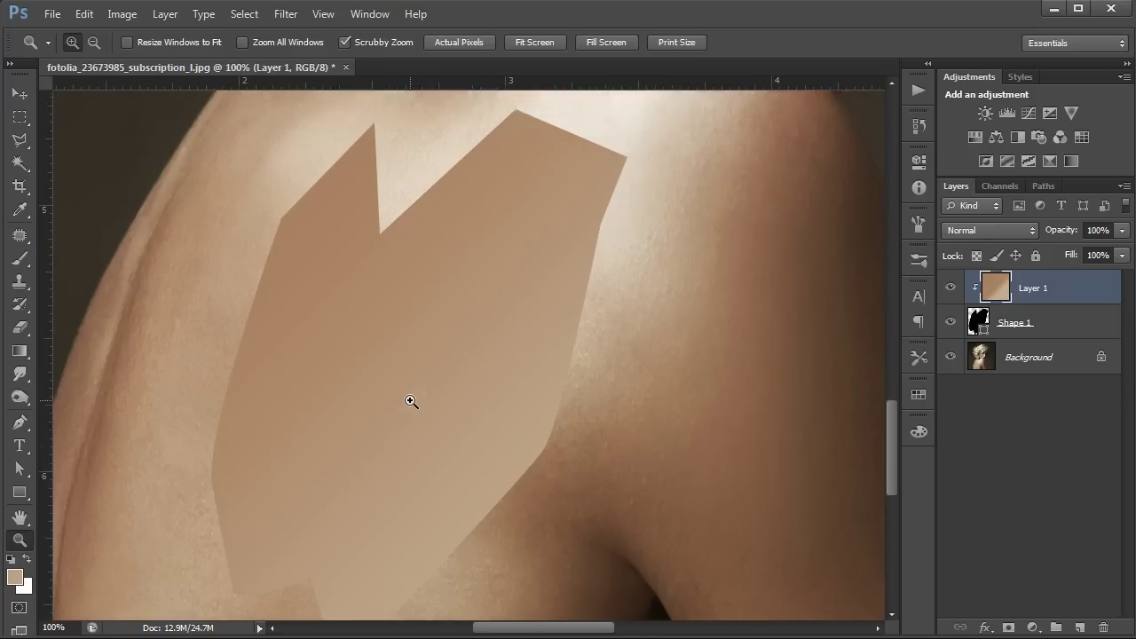
scroll(411, 402, up, 1)
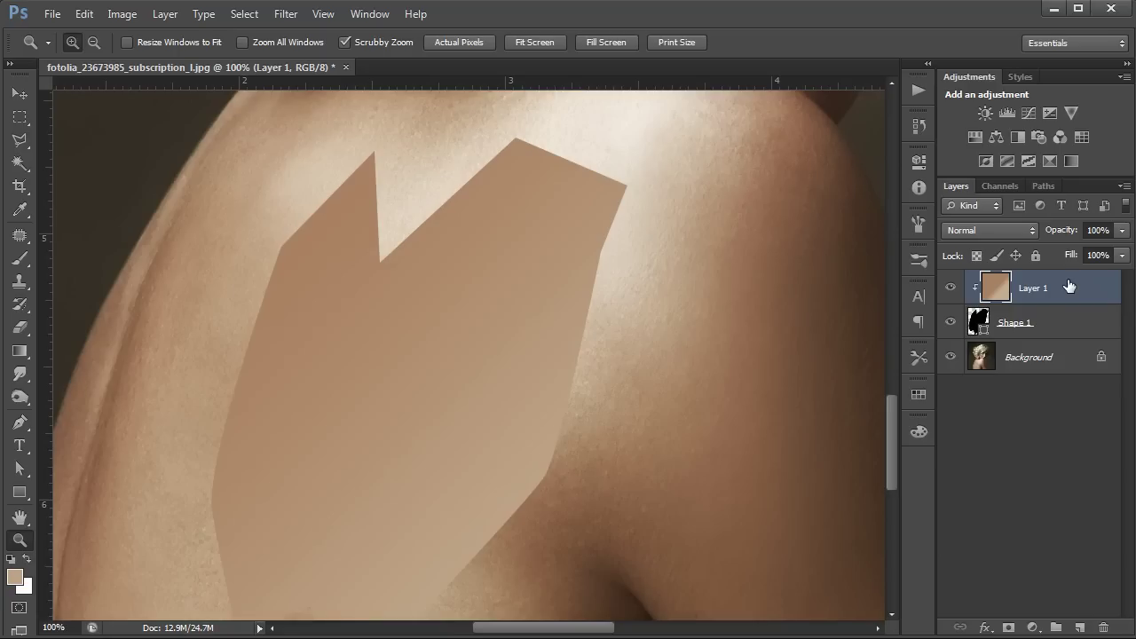
Step: Apply Add Noise to Layer 1: Gaussian, Amount 1.5%, Monochromatic unchecked
click(269, 17)
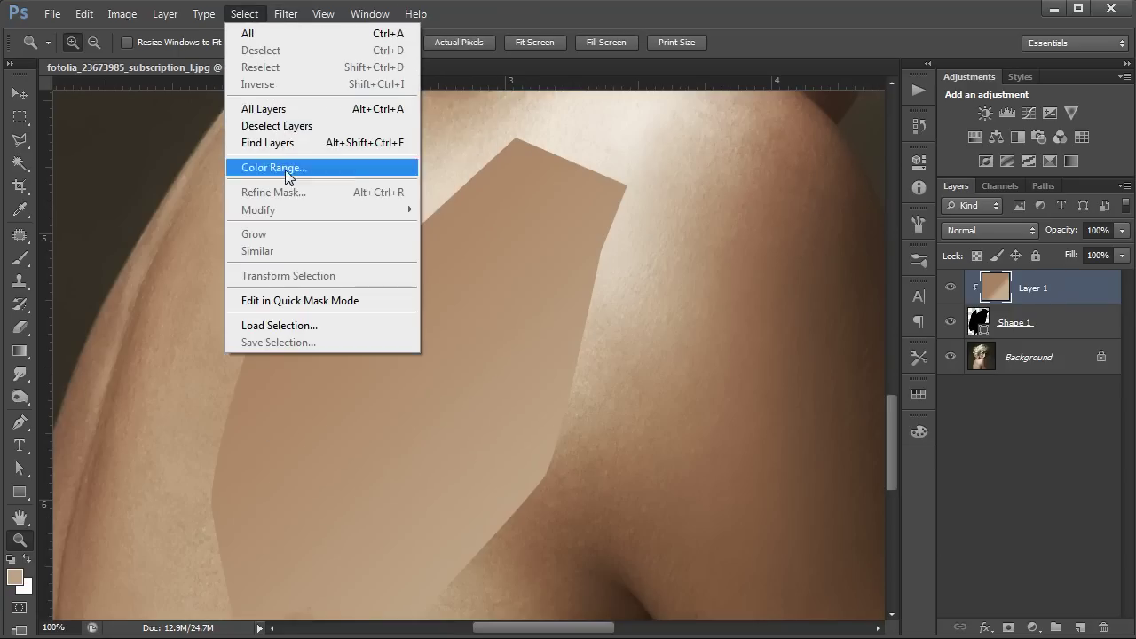
mouse_move(310, 223)
click(213, 224)
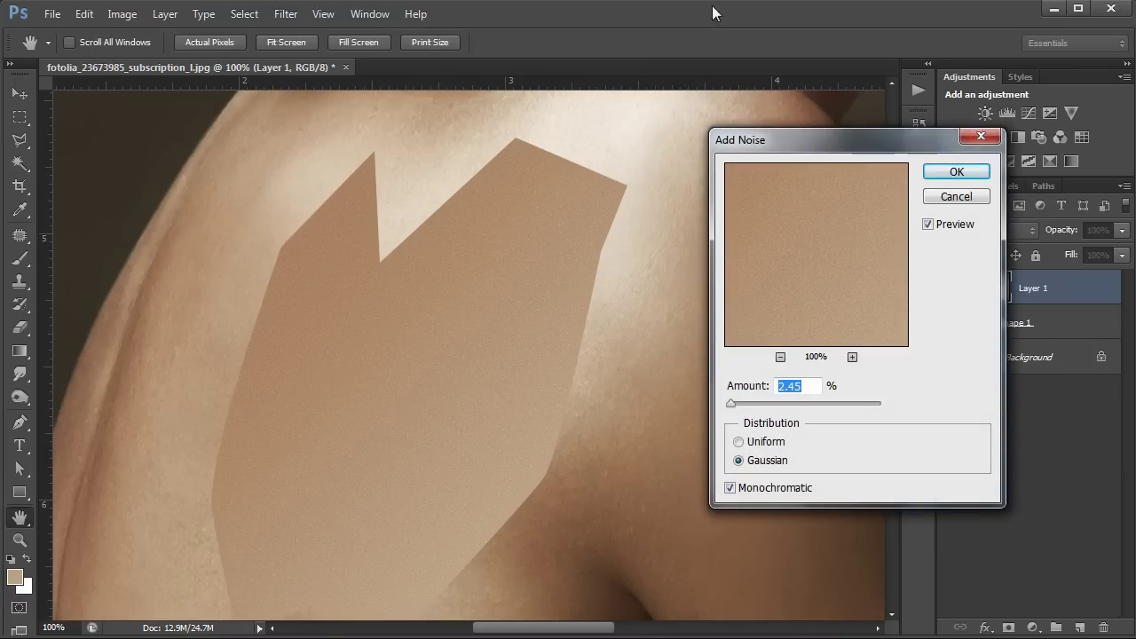
drag(854, 146, 783, 131)
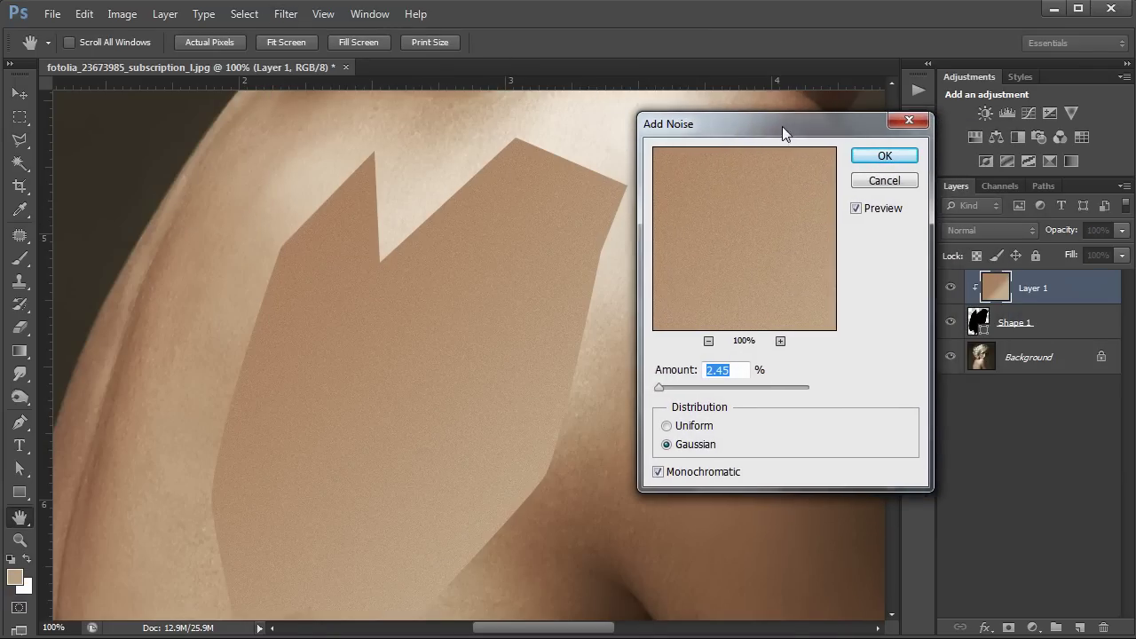
click(667, 445)
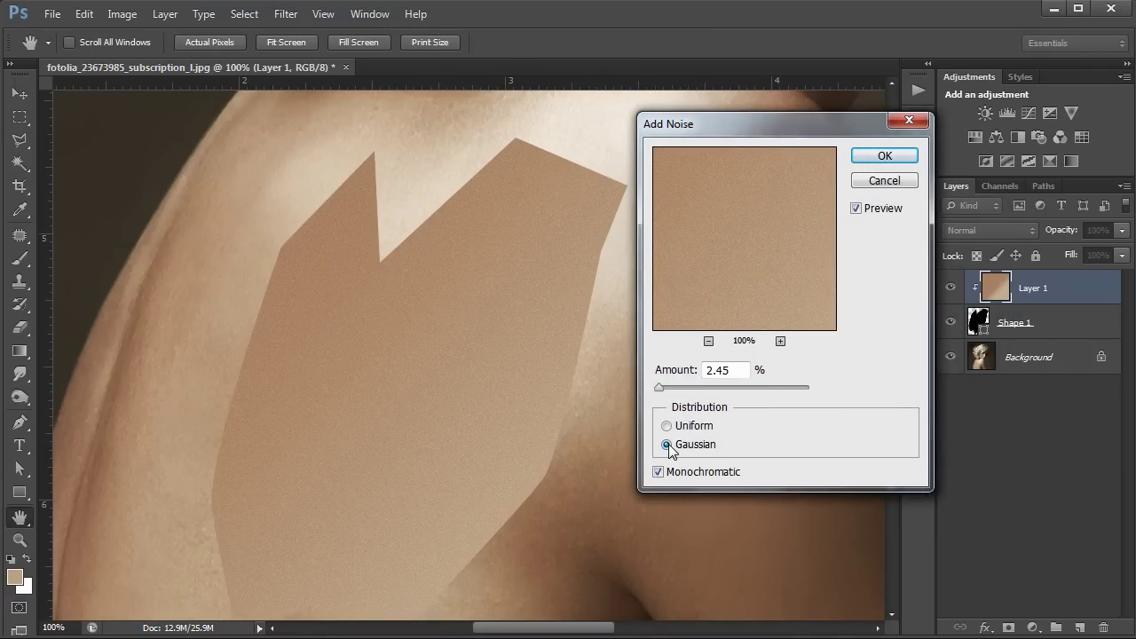
click(659, 387)
click(659, 388)
text(2.45)
click(695, 377)
text(1.5)
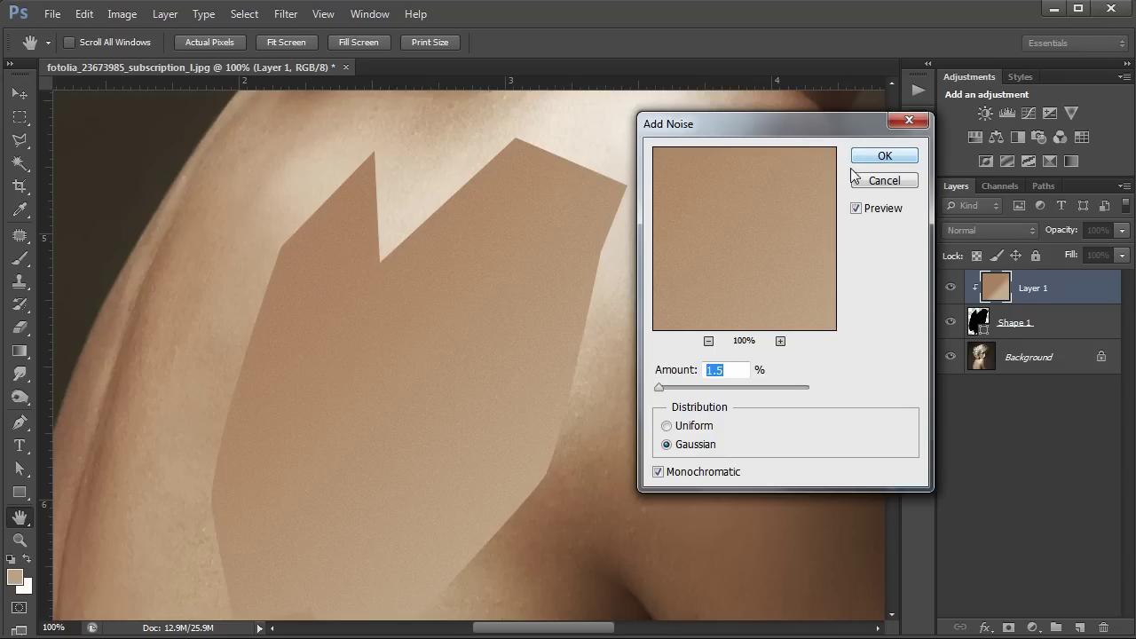
click(658, 472)
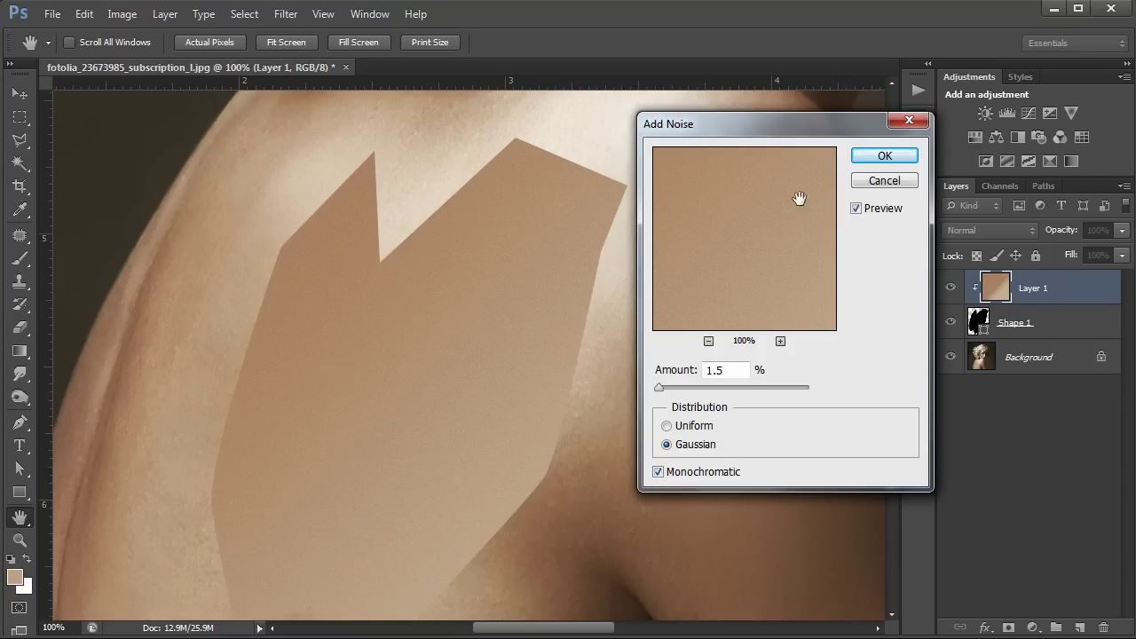
click(884, 155)
key(z)
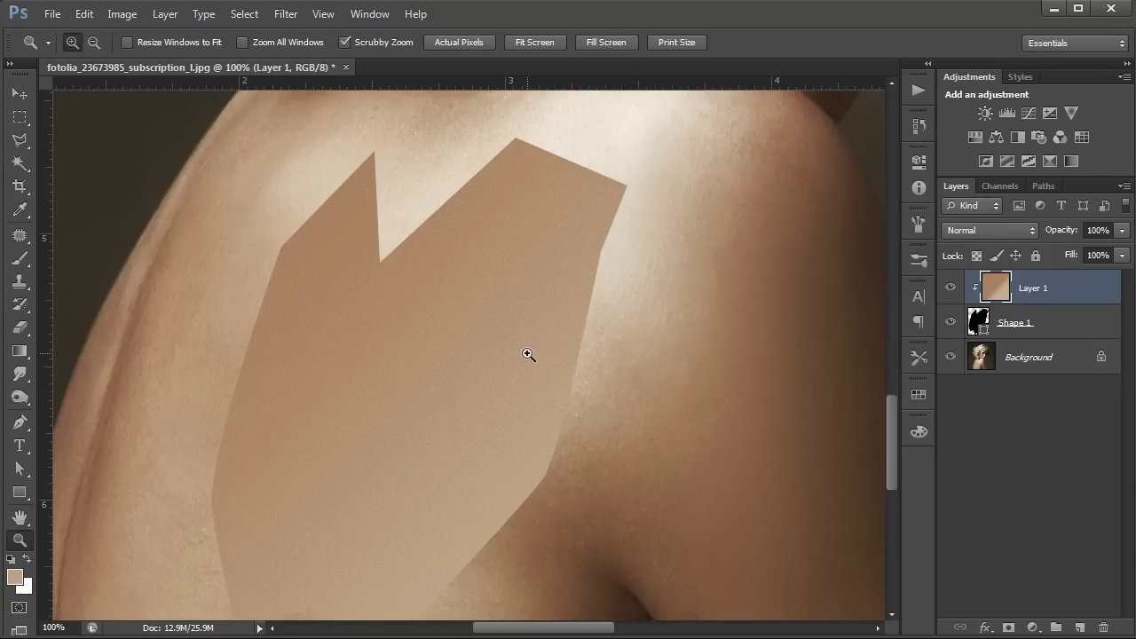
click(390, 255)
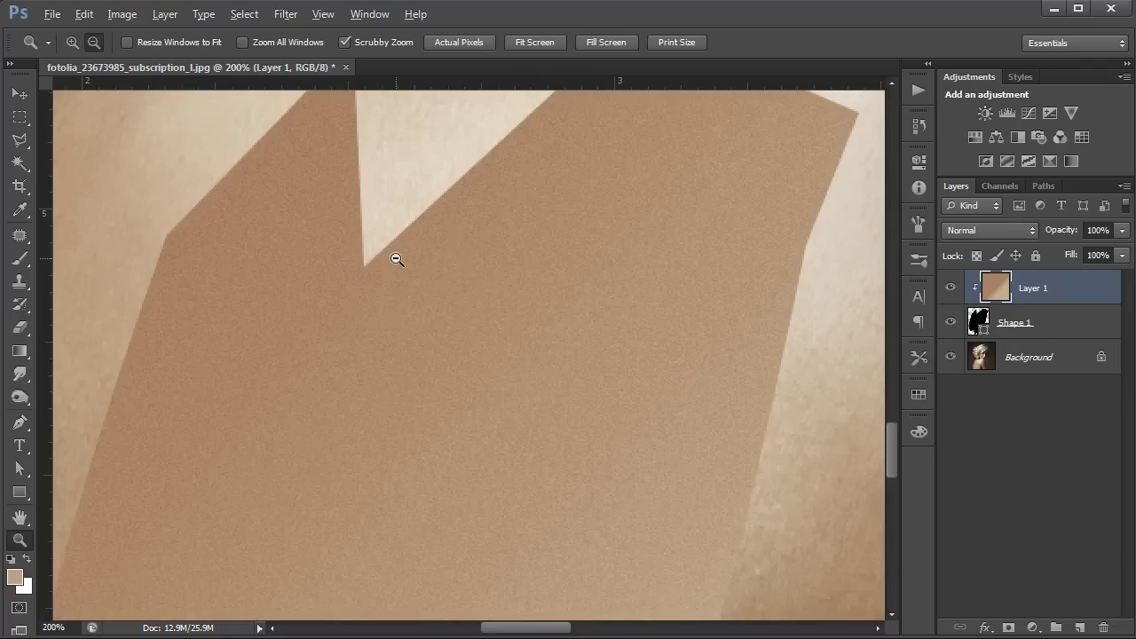
alt+click(397, 259)
alt+click(396, 259)
alt+click(391, 256)
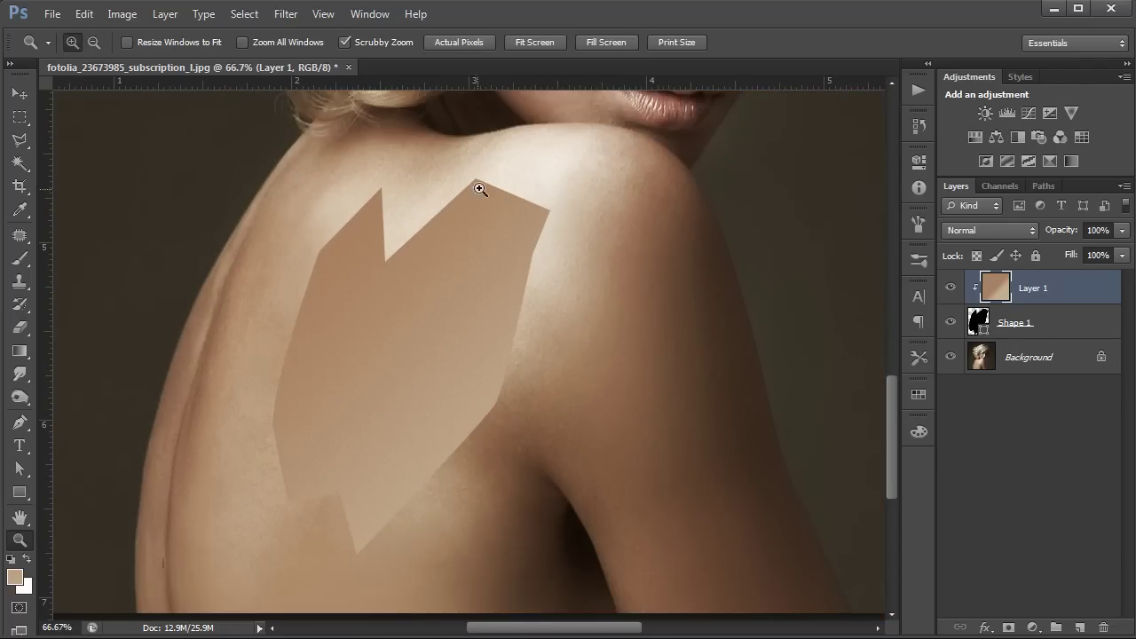
drag(497, 338, 487, 334)
alt+click(487, 333)
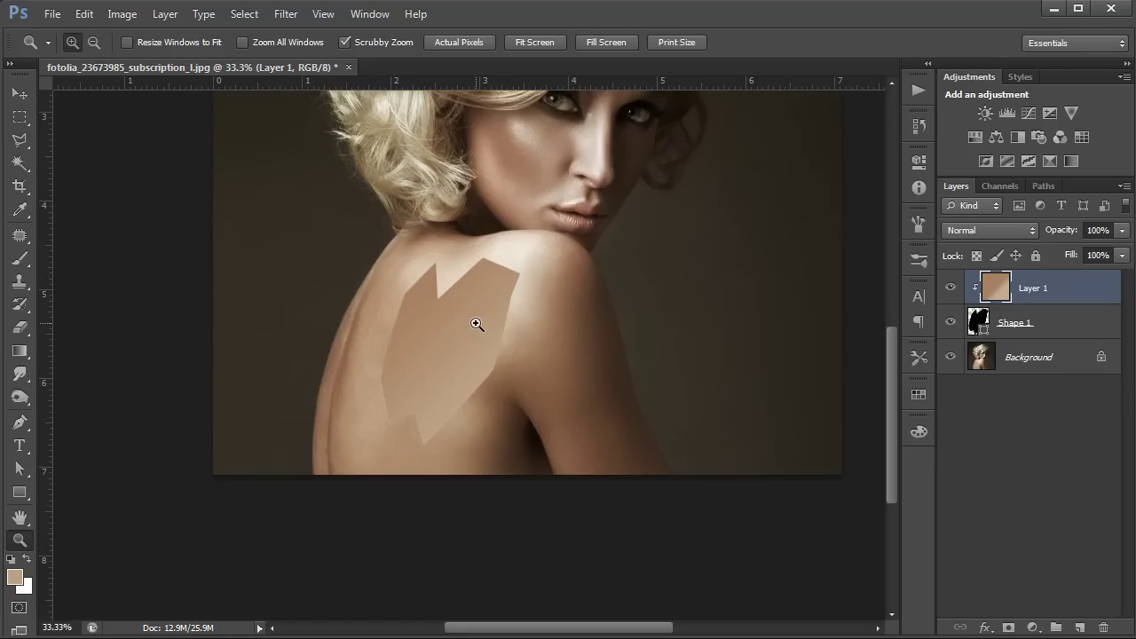
click(477, 325)
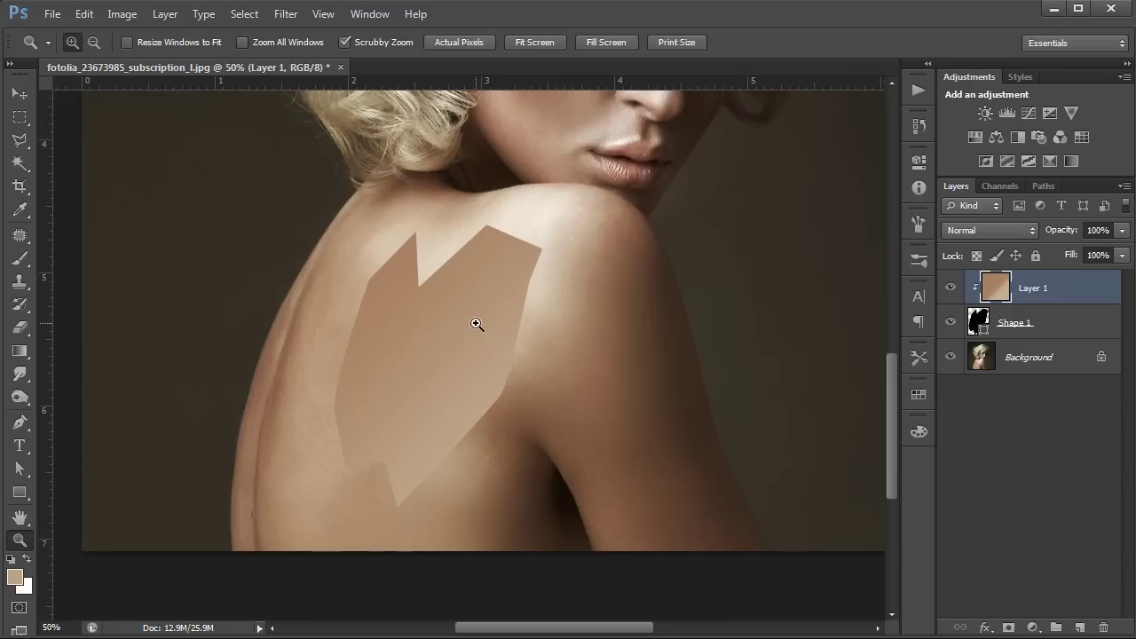
click(1080, 628)
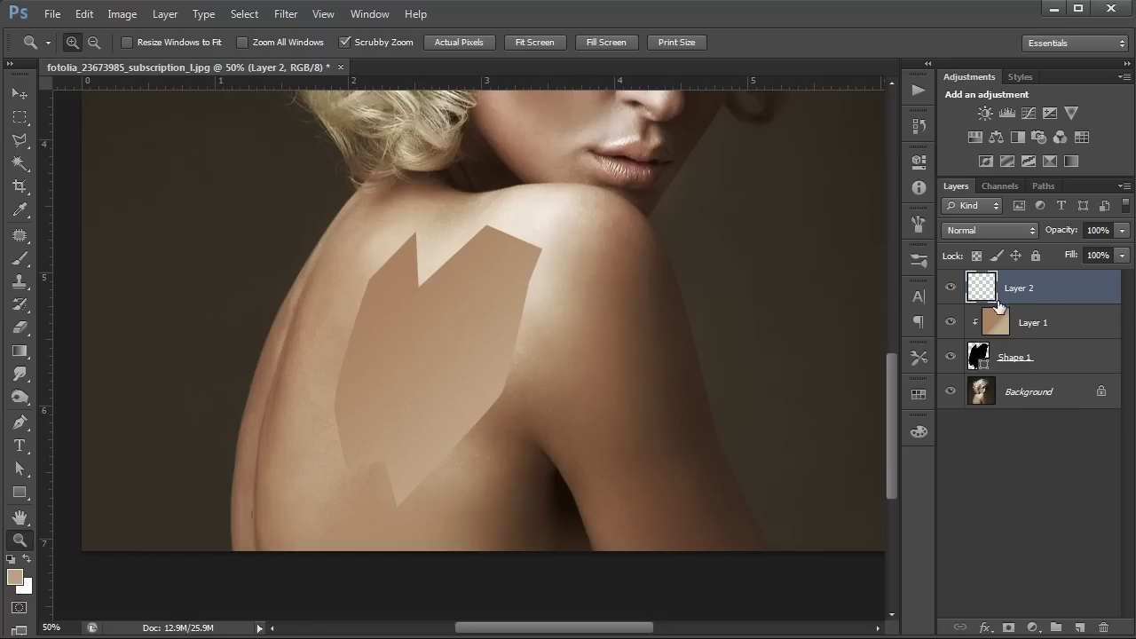
right_click(1017, 294)
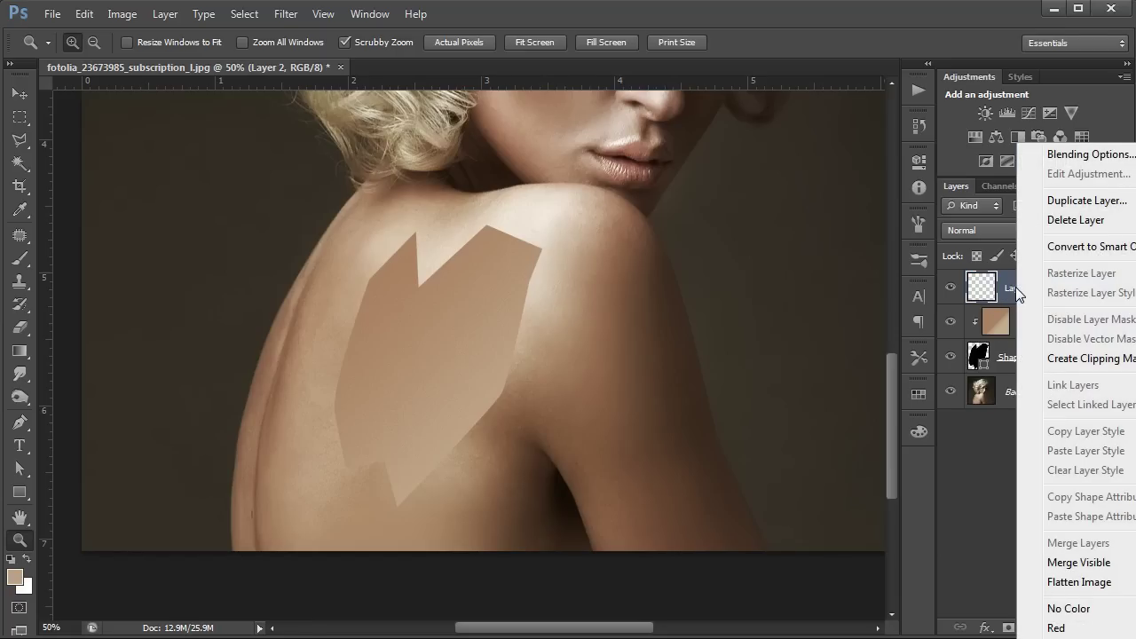
click(1070, 357)
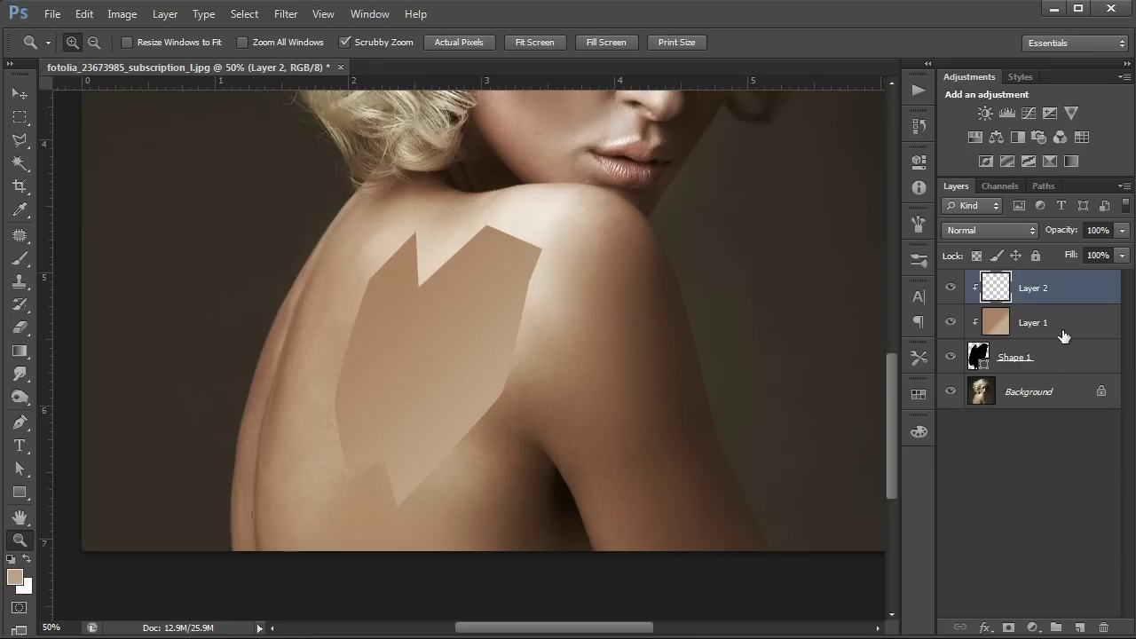
click(1021, 348)
click(1031, 289)
click(1044, 327)
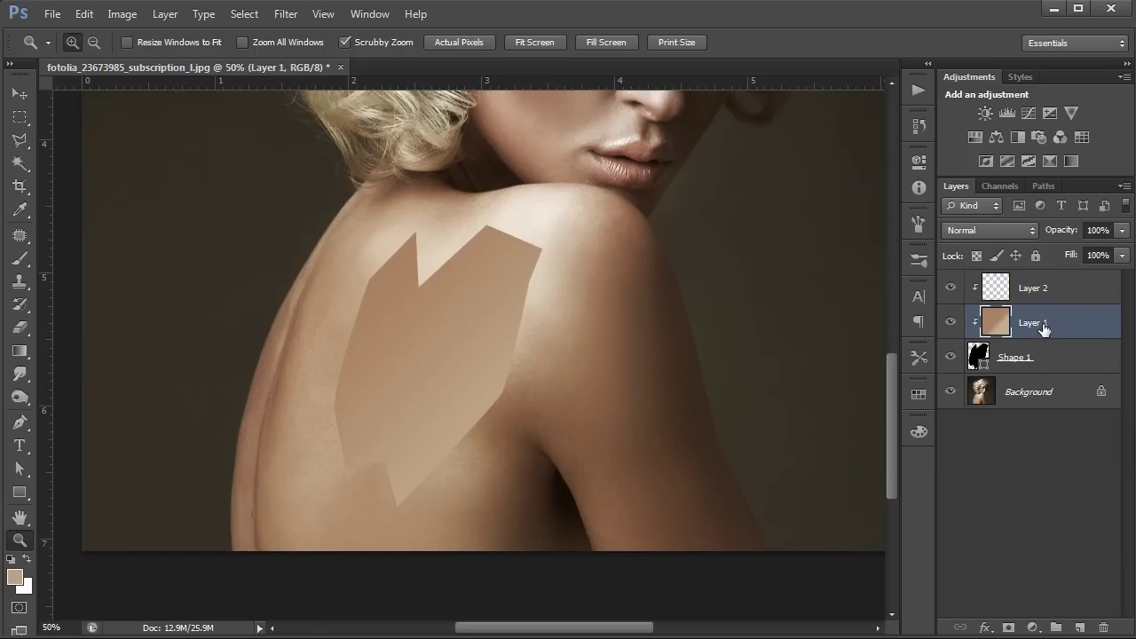
click(1039, 358)
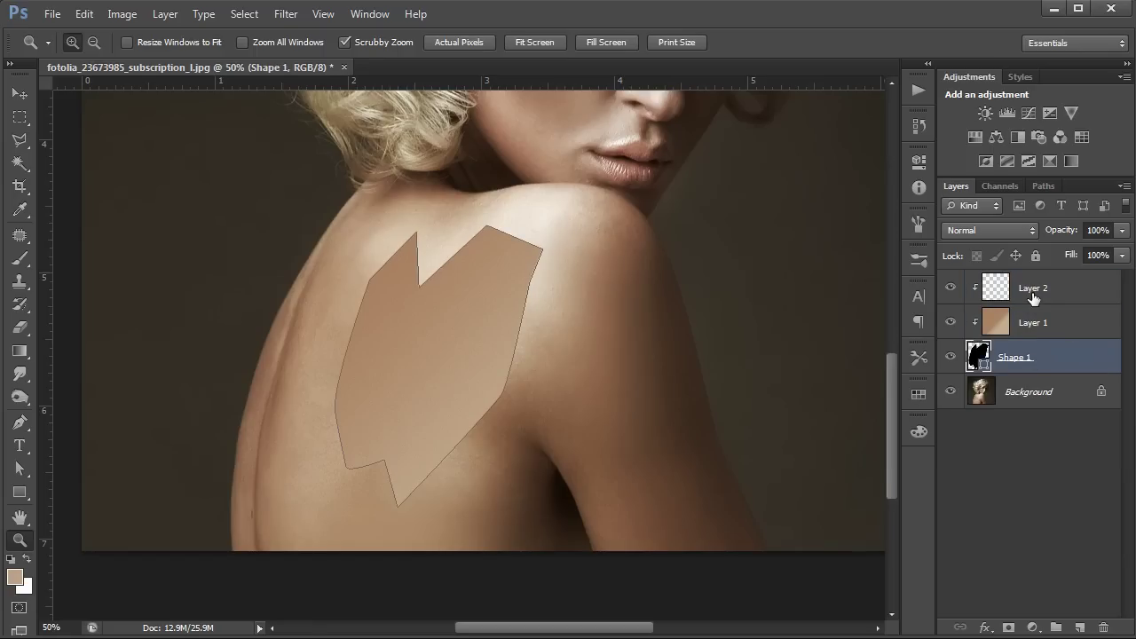
click(1045, 395)
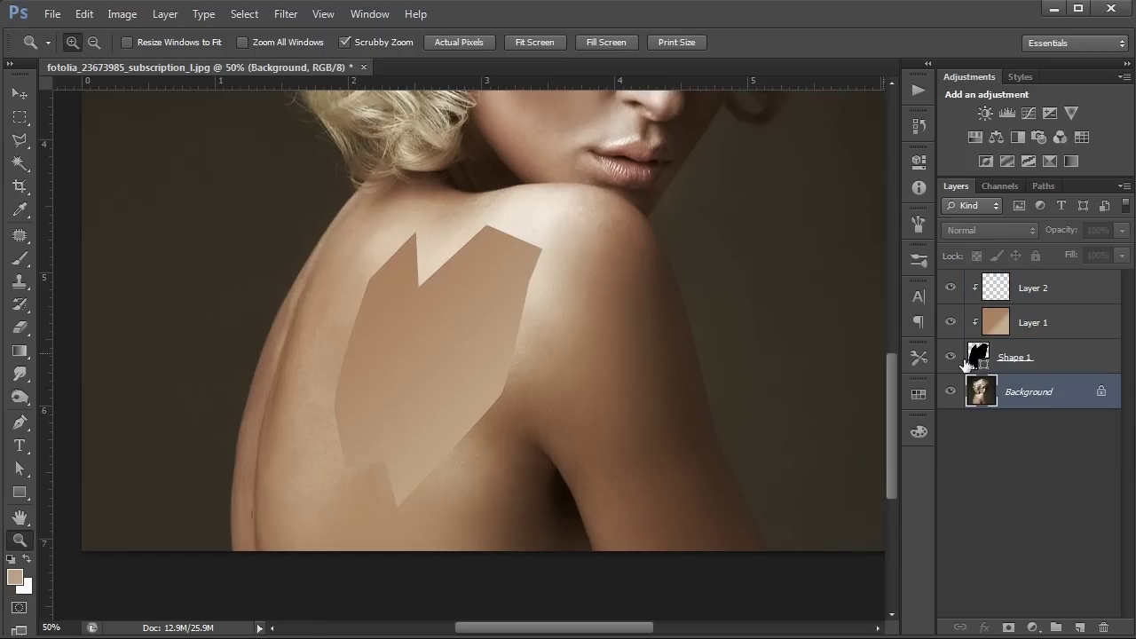
click(996, 288)
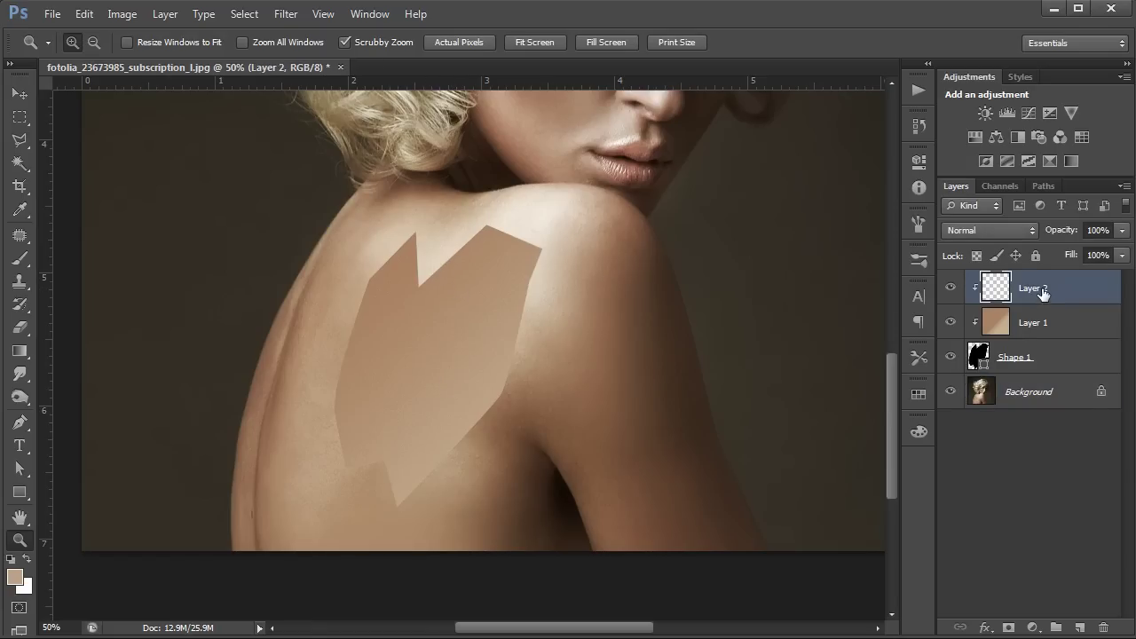
click(433, 315)
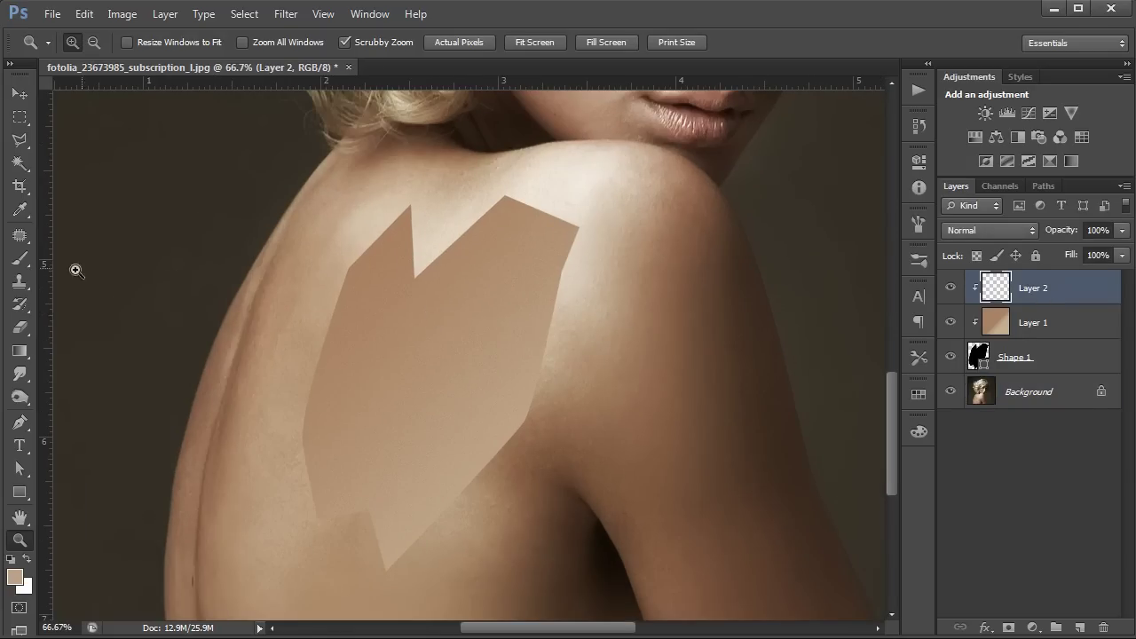
Step: Switch to the Brush tool and set a round brush to 100% hardness and 40 px
click(18, 258)
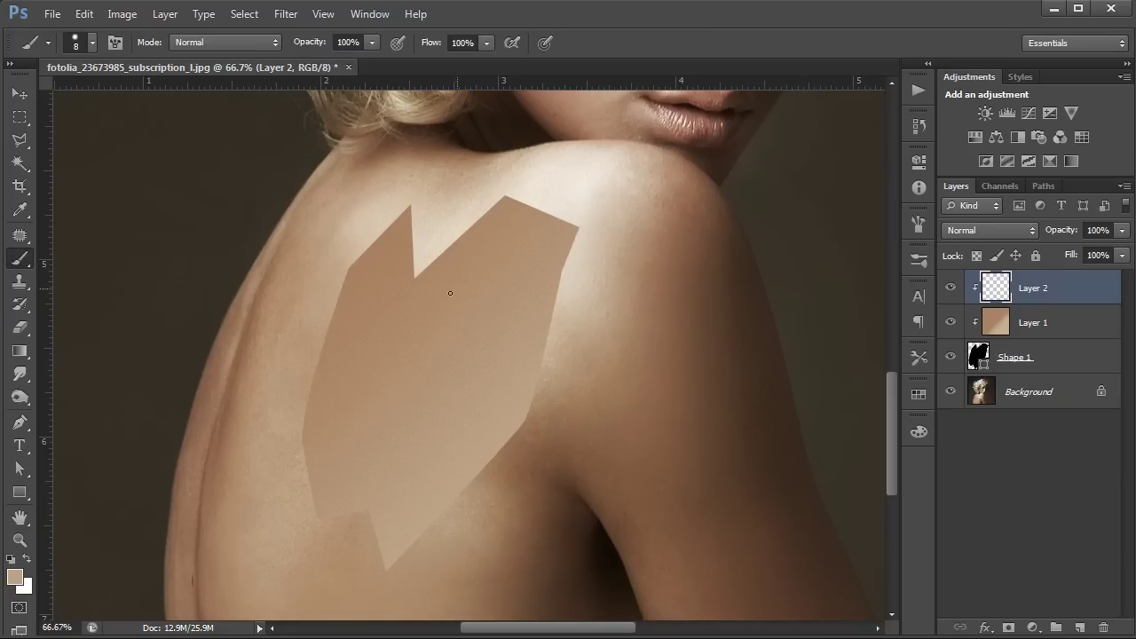
right_click(416, 293)
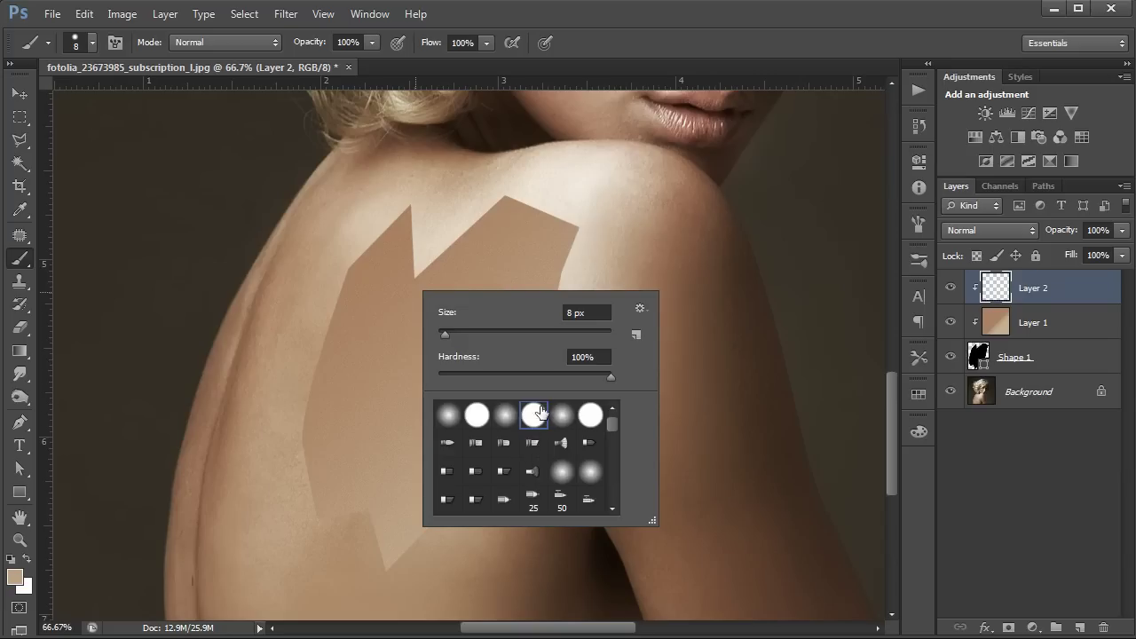
click(670, 59)
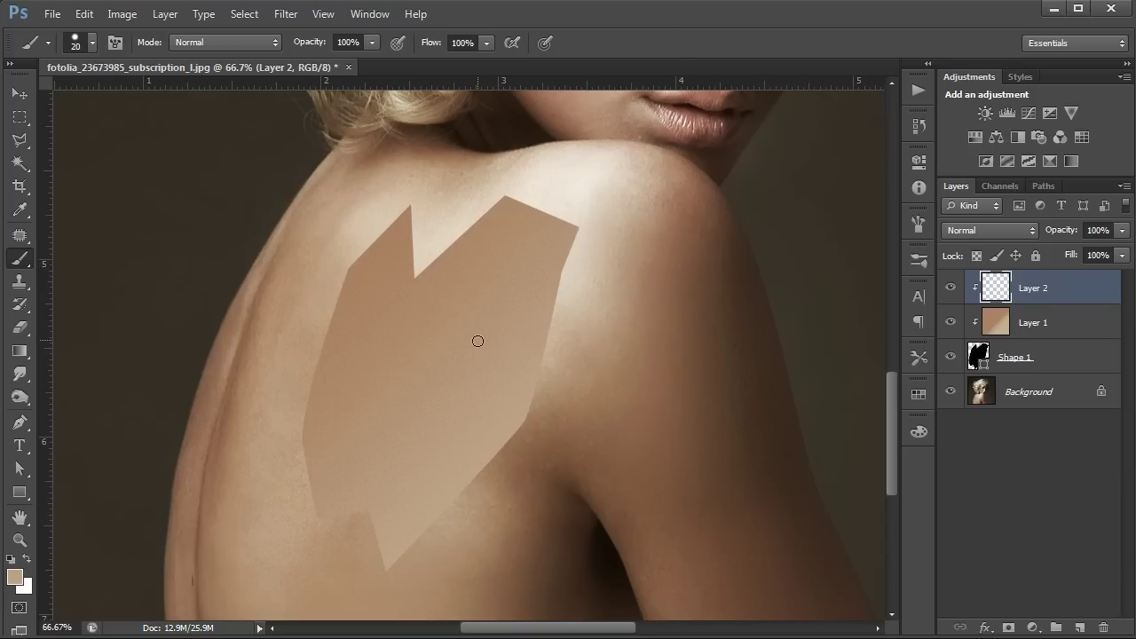
key(bracketright)
key(bracketright)
right_click(454, 241)
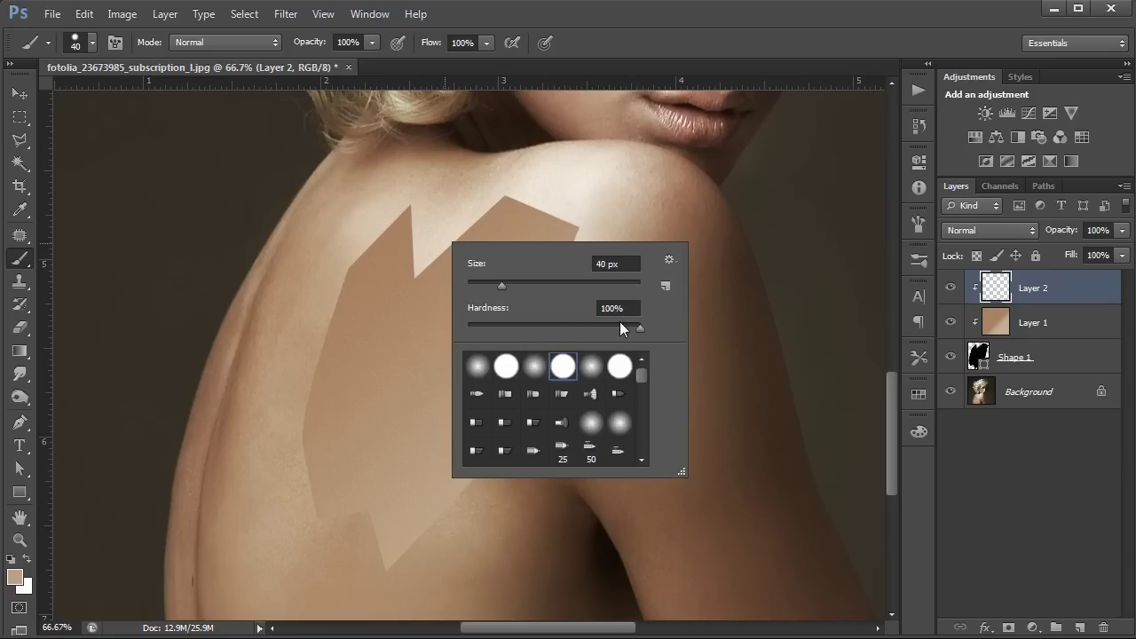
click(619, 51)
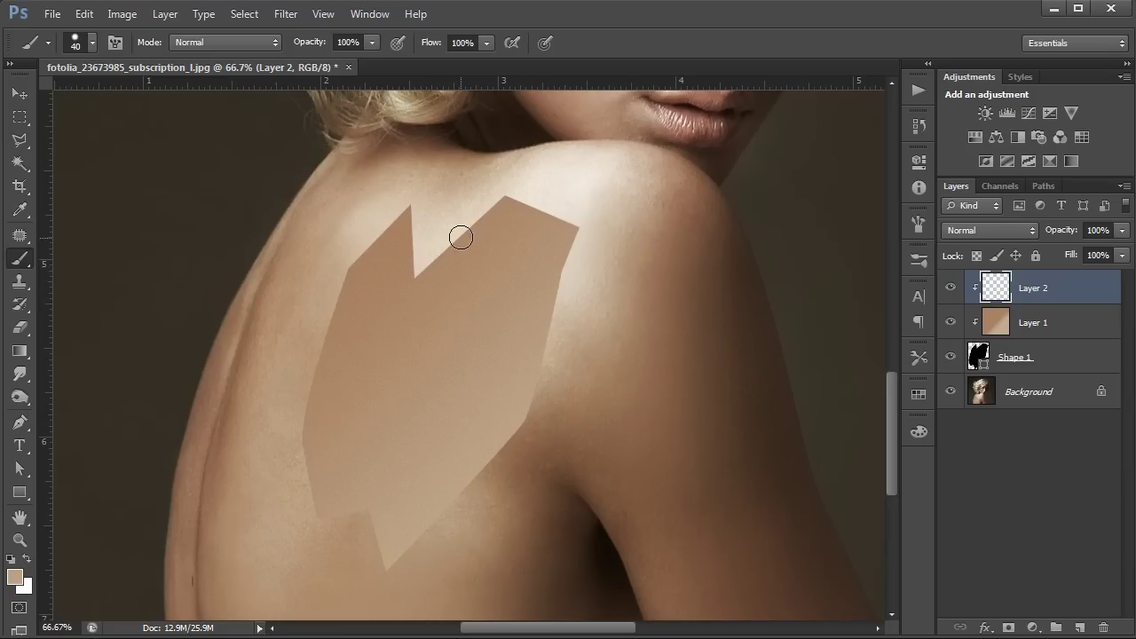
Step: Brush bands along the notch's right edge and the cutout's upper-left and lower-left edges
drag(517, 192, 423, 276)
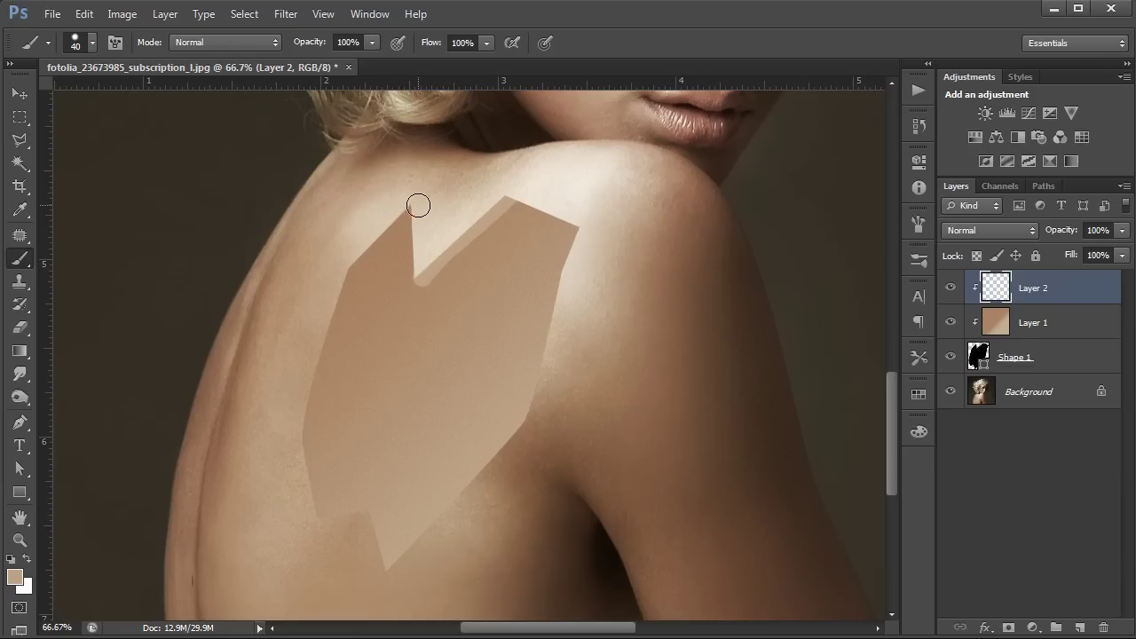
mouse_move(375, 243)
mouse_down()
mouse_move(343, 277)
mouse_move(405, 216)
mouse_move(346, 264)
mouse_move(289, 478)
mouse_move(296, 421)
mouse_move(313, 543)
mouse_move(296, 419)
mouse_move(320, 548)
mouse_move(377, 564)
mouse_move(372, 521)
mouse_move(384, 557)
mouse_up()
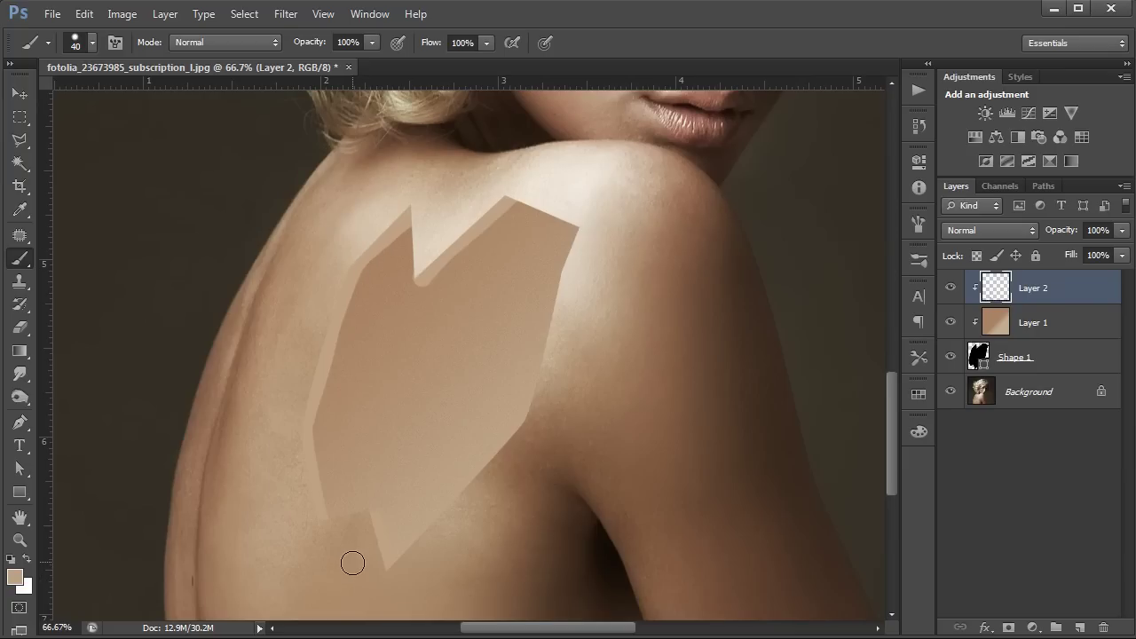
drag(353, 522, 459, 400)
Step: Sample a light shoulder tone, dab it on the upper-left edge, and lock Layer 2's transparent pixels
alt+click(558, 190)
click(400, 242)
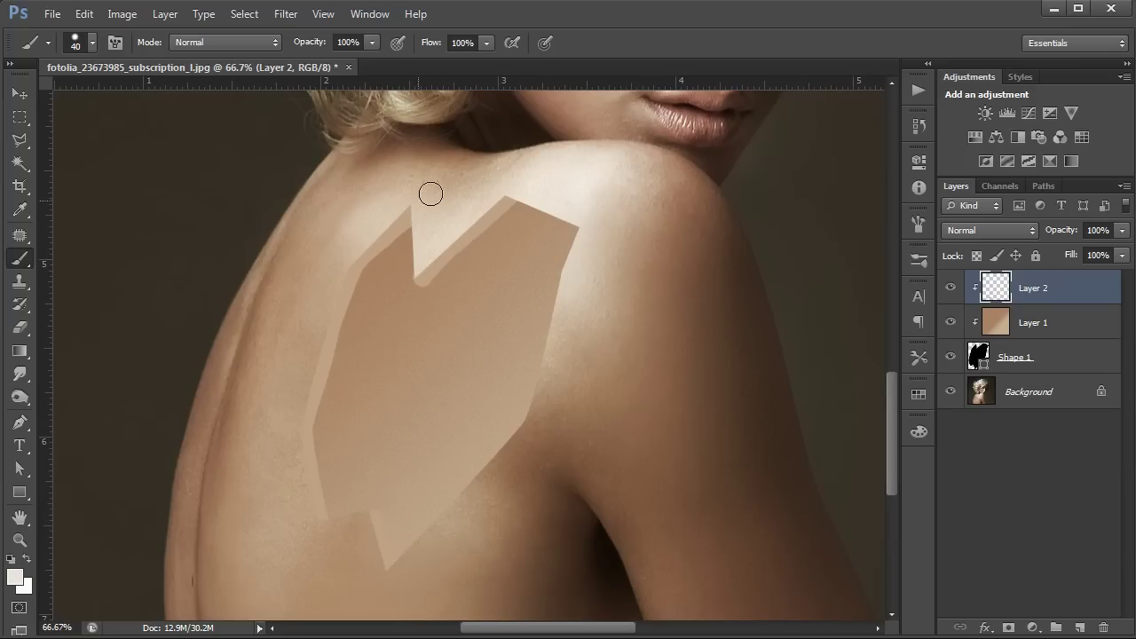
click(976, 256)
Step: Undo a trial lower-edge stroke and lower the brush opacity to 14%
drag(373, 507, 392, 571)
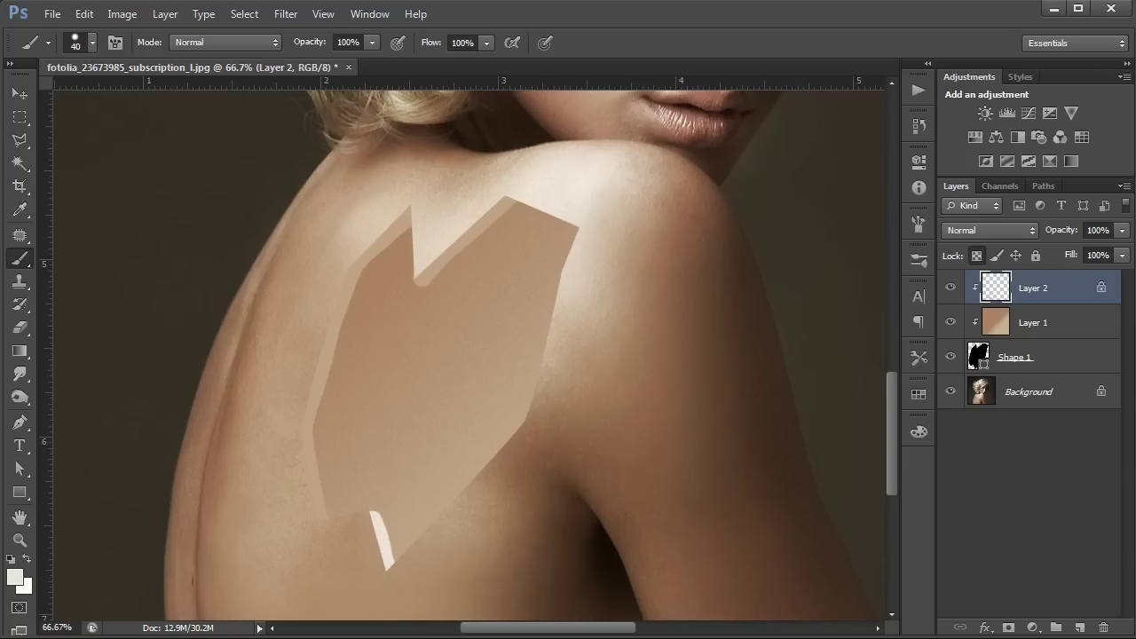
key(ctrl+z)
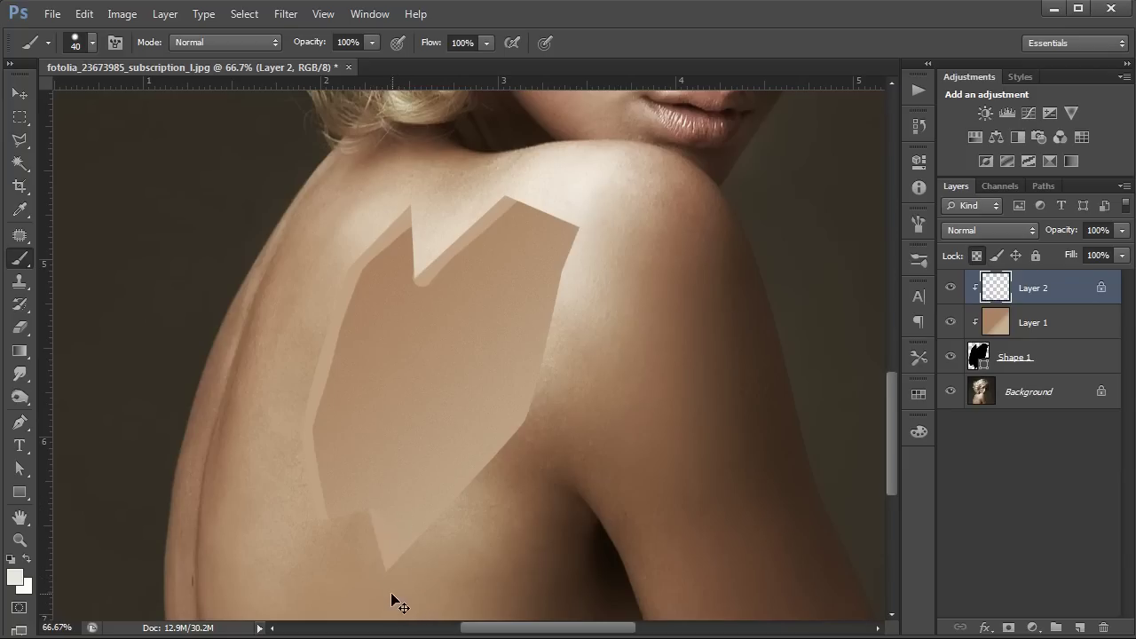
click(371, 43)
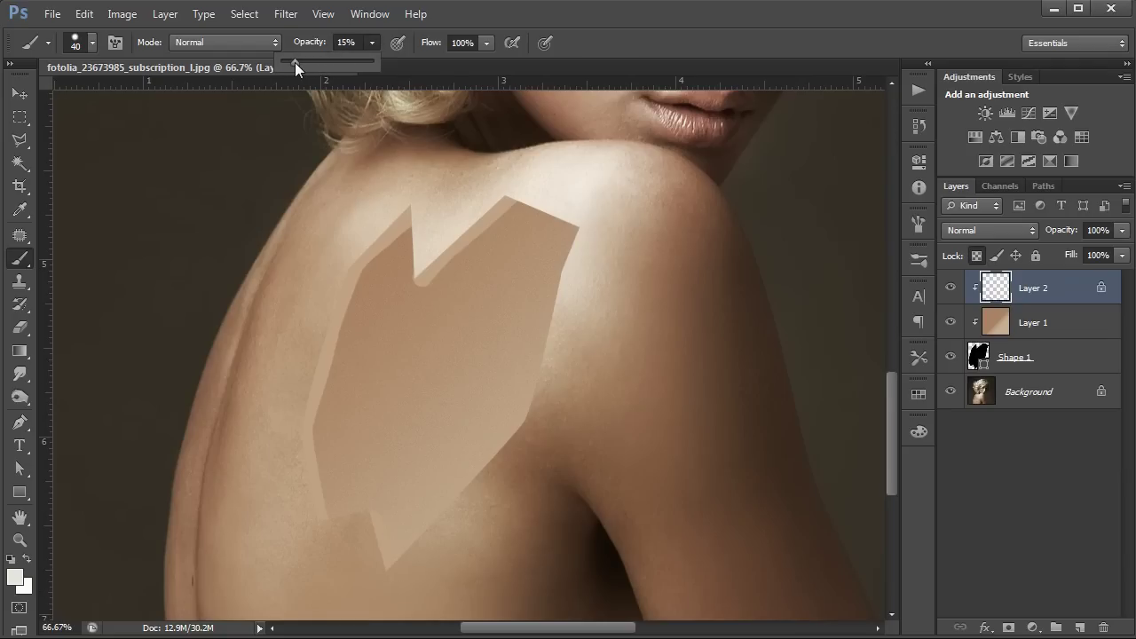
drag(293, 63, 294, 63)
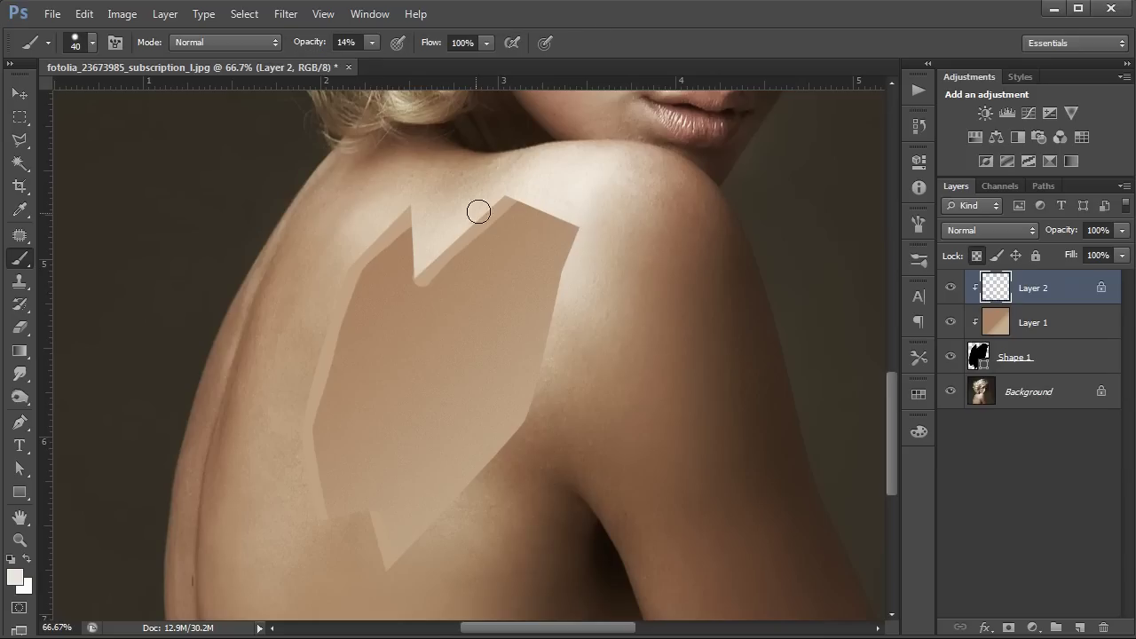
Step: Paint faint highlights along the notch's right edge, the left edge and the lower-left edge
drag(516, 191, 462, 228)
mouse_move(324, 336)
mouse_down()
mouse_move(297, 482)
mouse_move(300, 450)
mouse_move(314, 536)
mouse_up()
drag(328, 520, 311, 467)
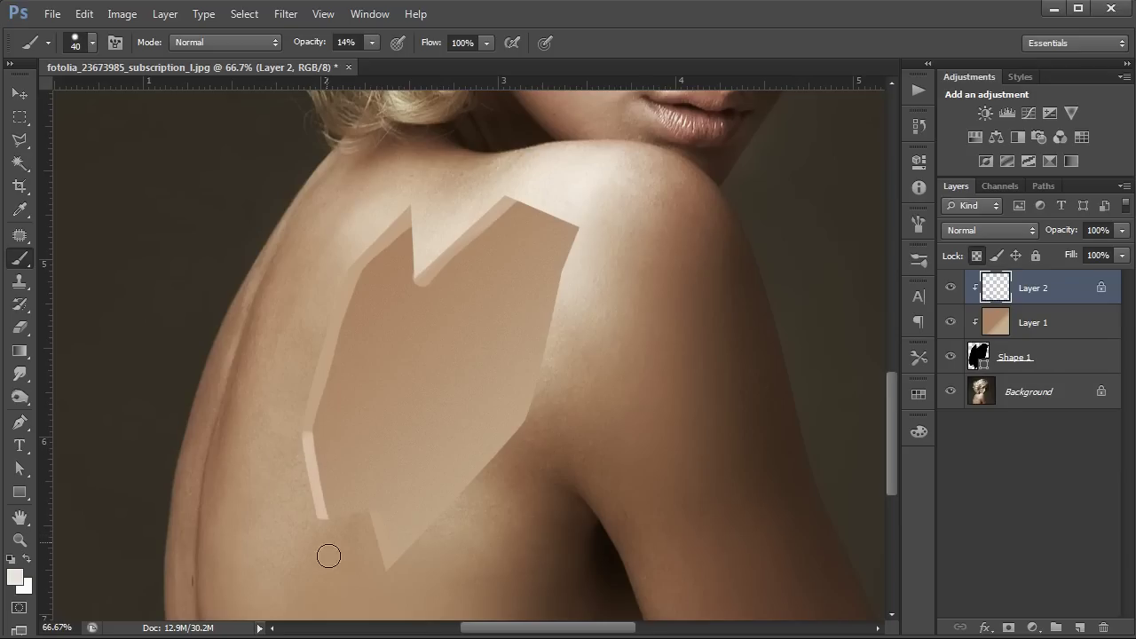
mouse_move(395, 557)
mouse_down()
mouse_move(385, 530)
mouse_move(396, 571)
mouse_move(373, 506)
mouse_up()
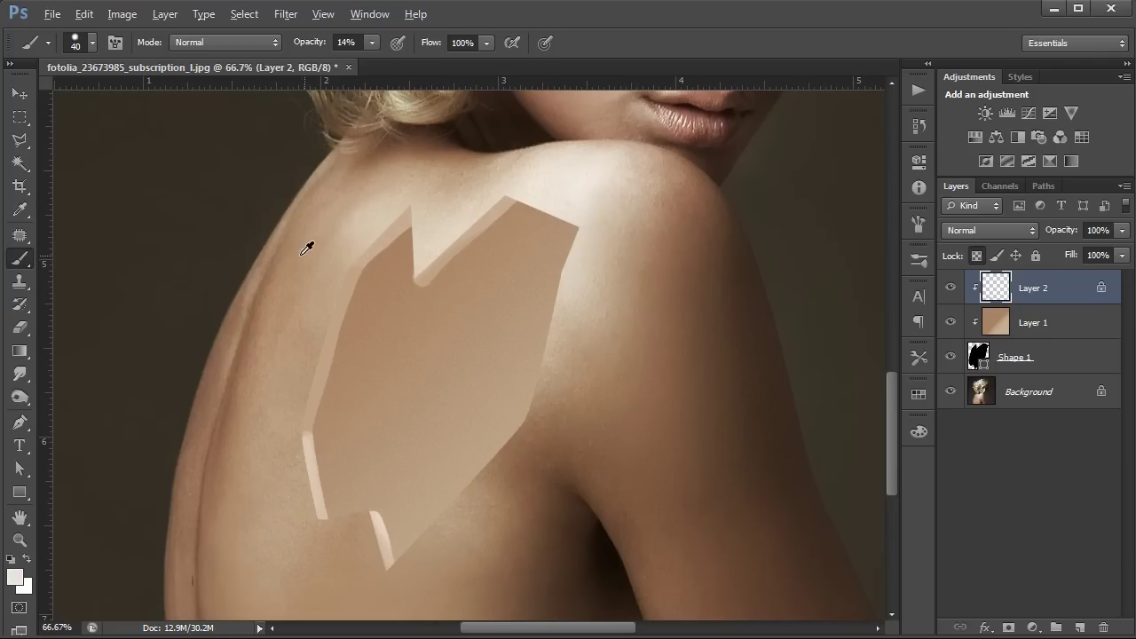
Step: Shade the upper-left edge with sampled brown, then paint light bands along the notch and upper-left edge
alt+click(266, 301)
drag(408, 215, 359, 259)
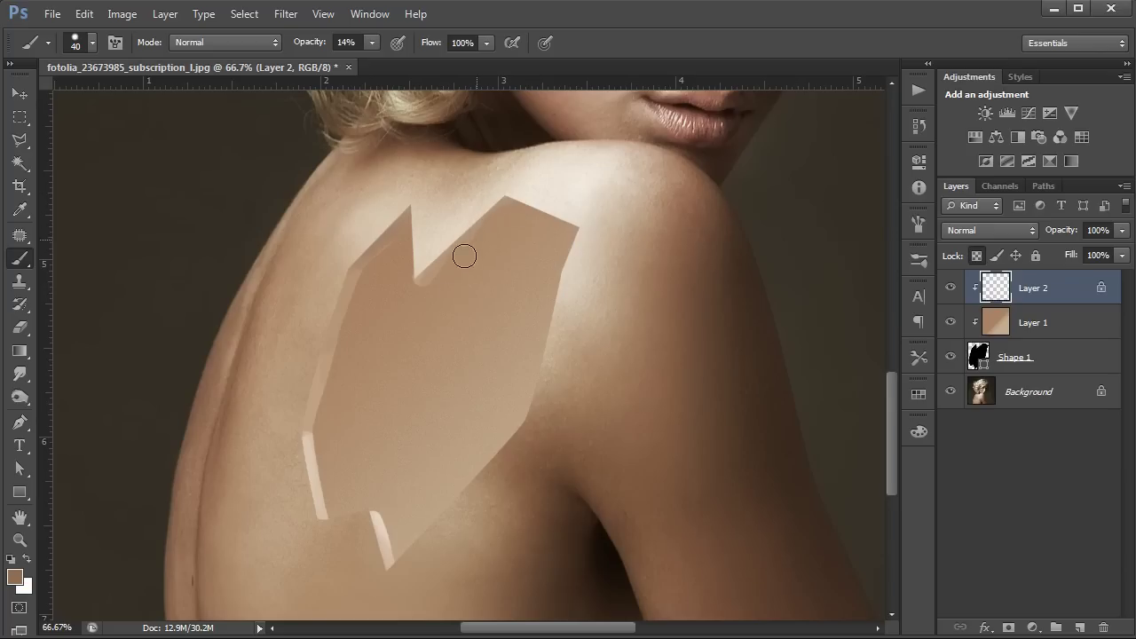
alt+click(546, 189)
drag(515, 192, 429, 292)
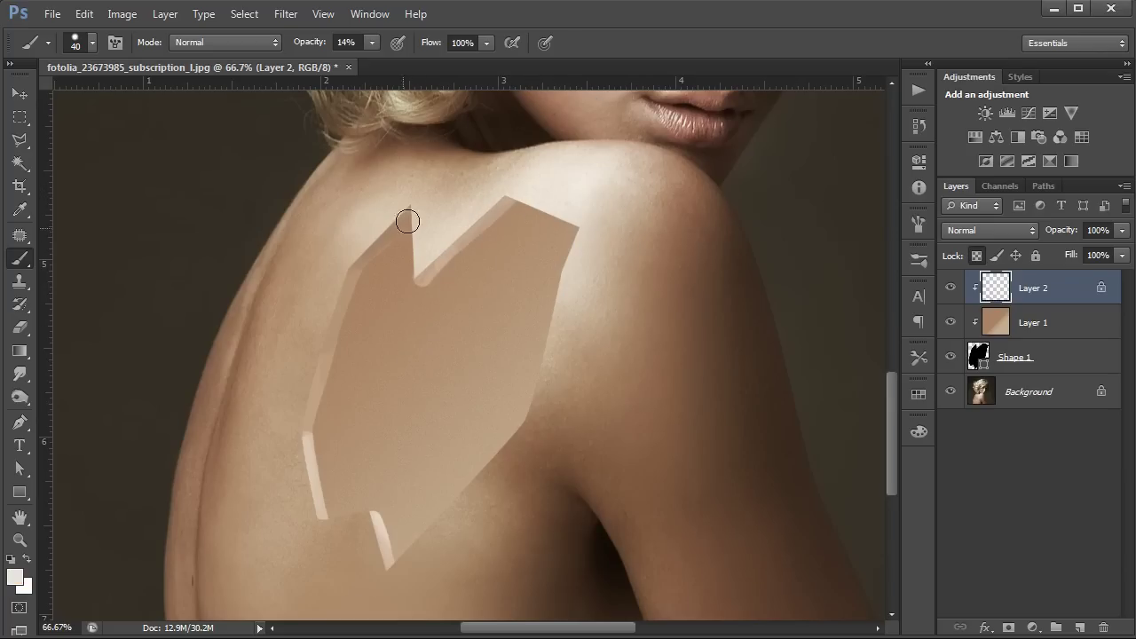
drag(413, 208, 363, 259)
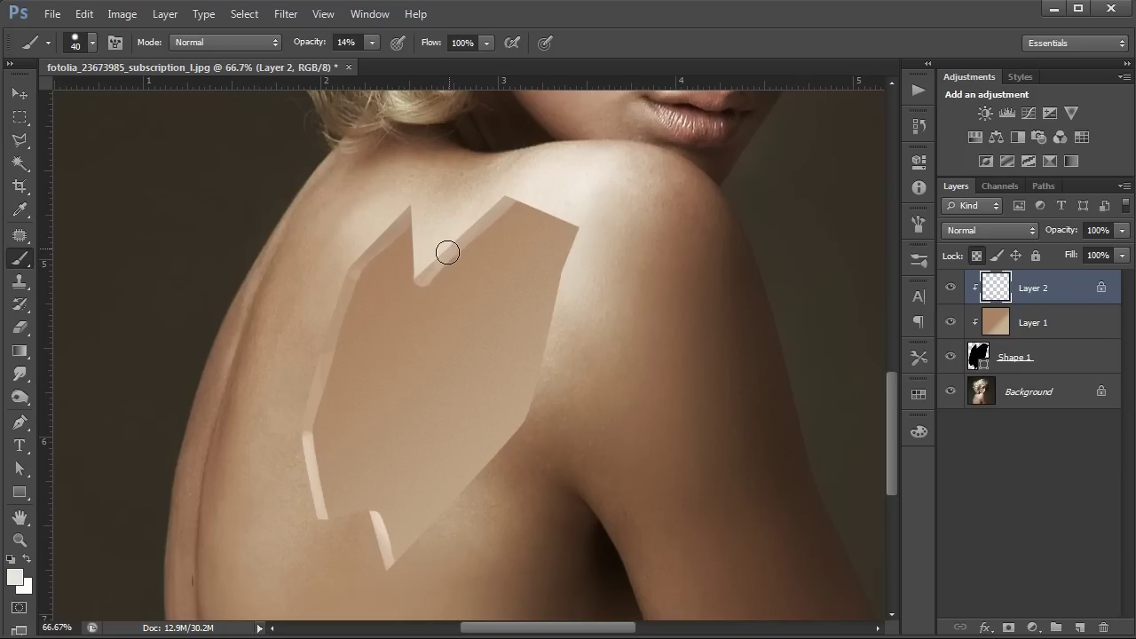
Step: Sample several tan and lighter skin tones from the shoulder before switching to Zoom
alt+click(457, 193)
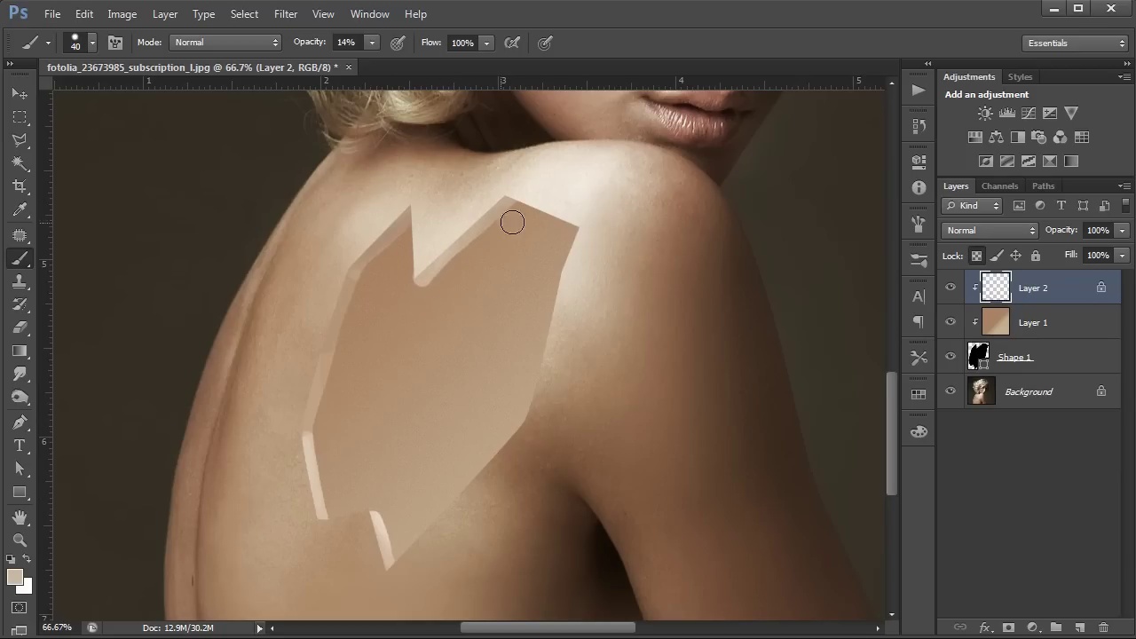
alt+click(611, 290)
alt+click(310, 305)
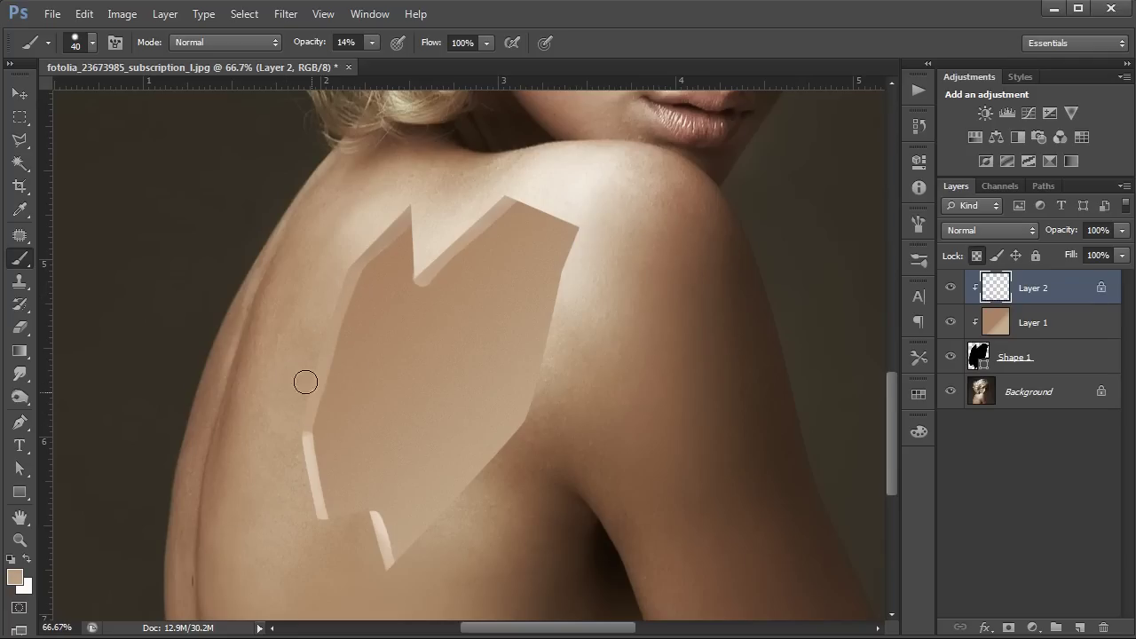
alt+click(362, 225)
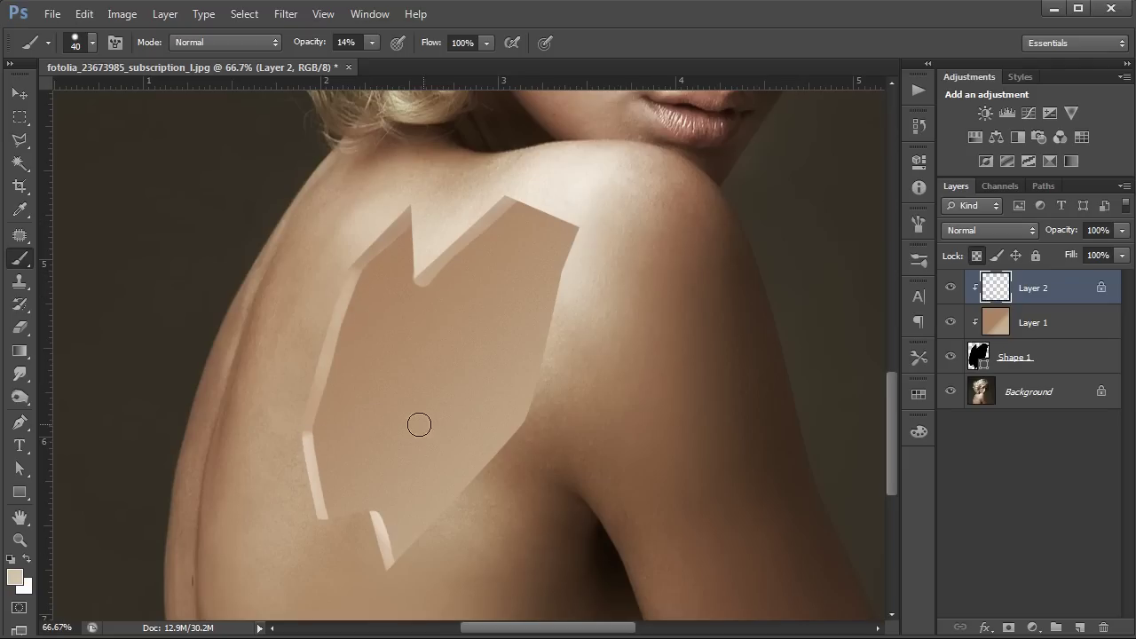
key(z)
alt+click(370, 515)
alt+click(369, 515)
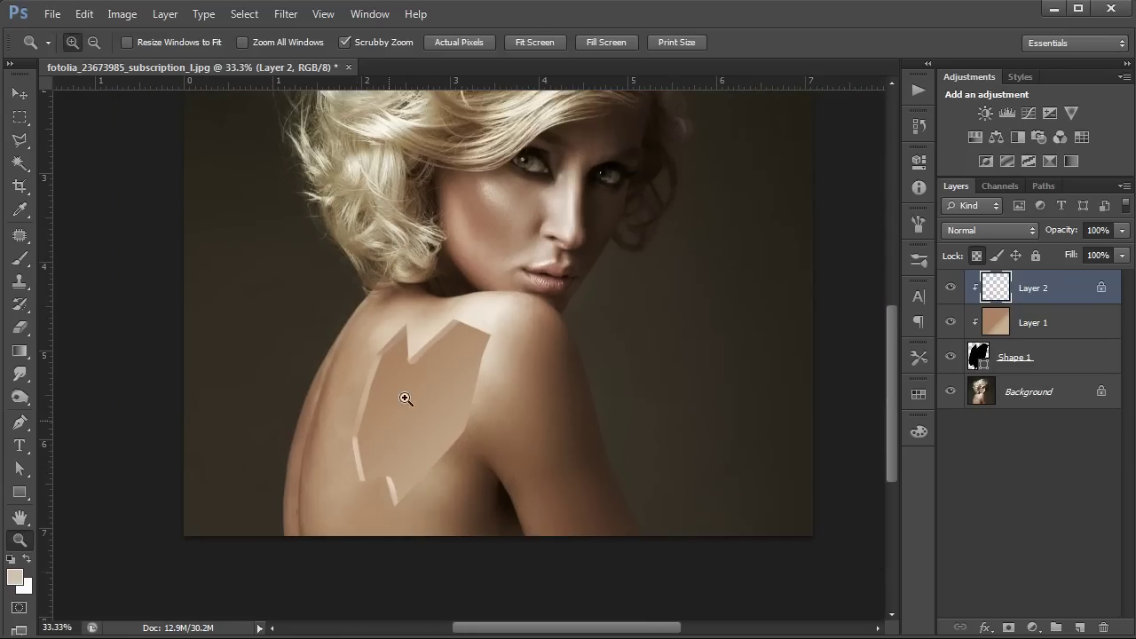
click(426, 420)
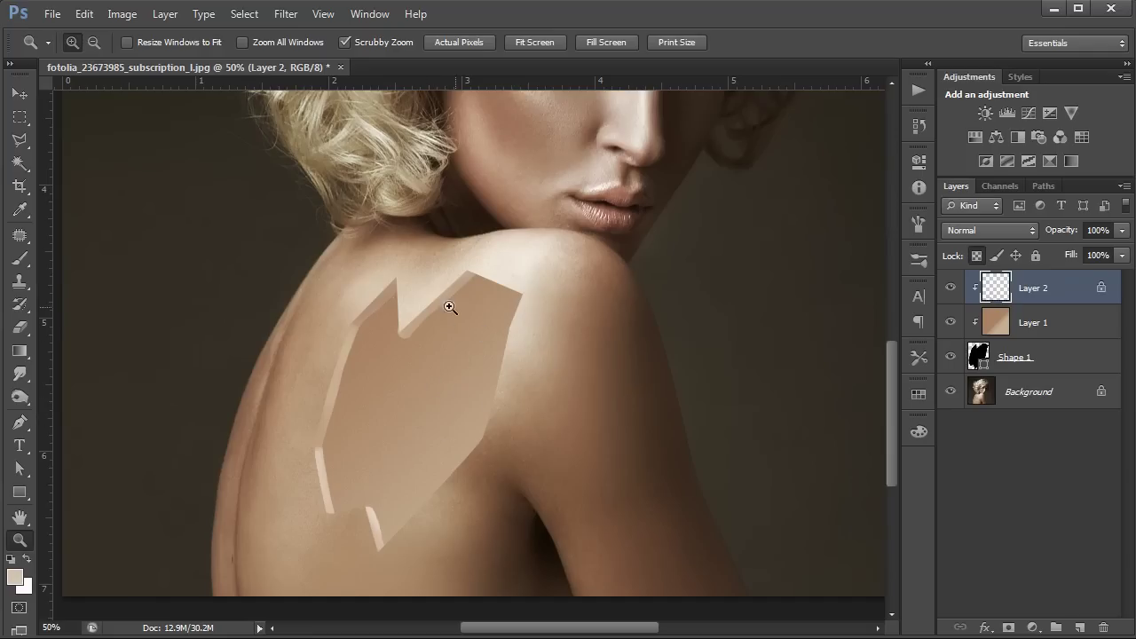
alt+click(461, 401)
alt+click(440, 452)
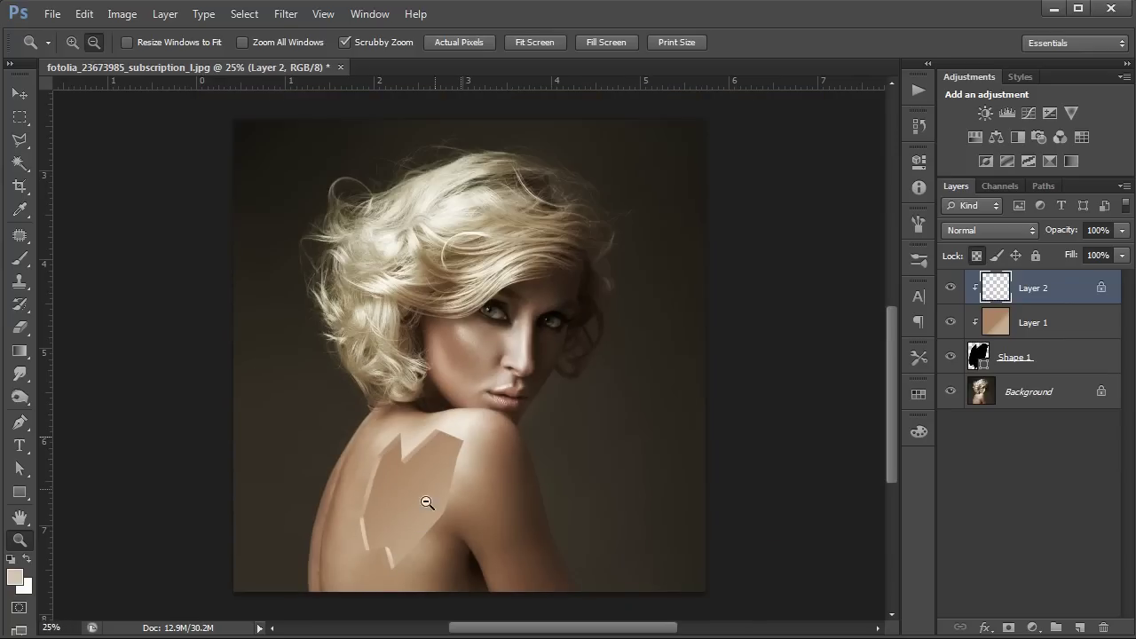
click(399, 536)
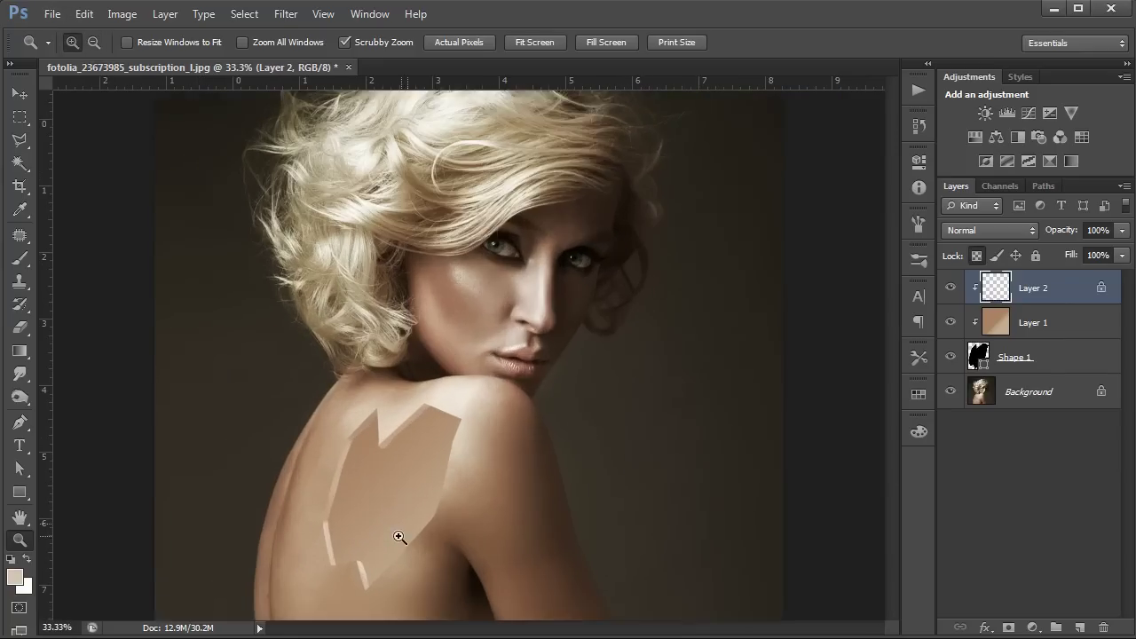
alt+click(397, 509)
click(397, 515)
click(401, 516)
mouse_move(448, 504)
mouse_down()
mouse_move(423, 457)
mouse_move(418, 573)
mouse_move(406, 586)
mouse_move(409, 524)
mouse_up()
key(b)
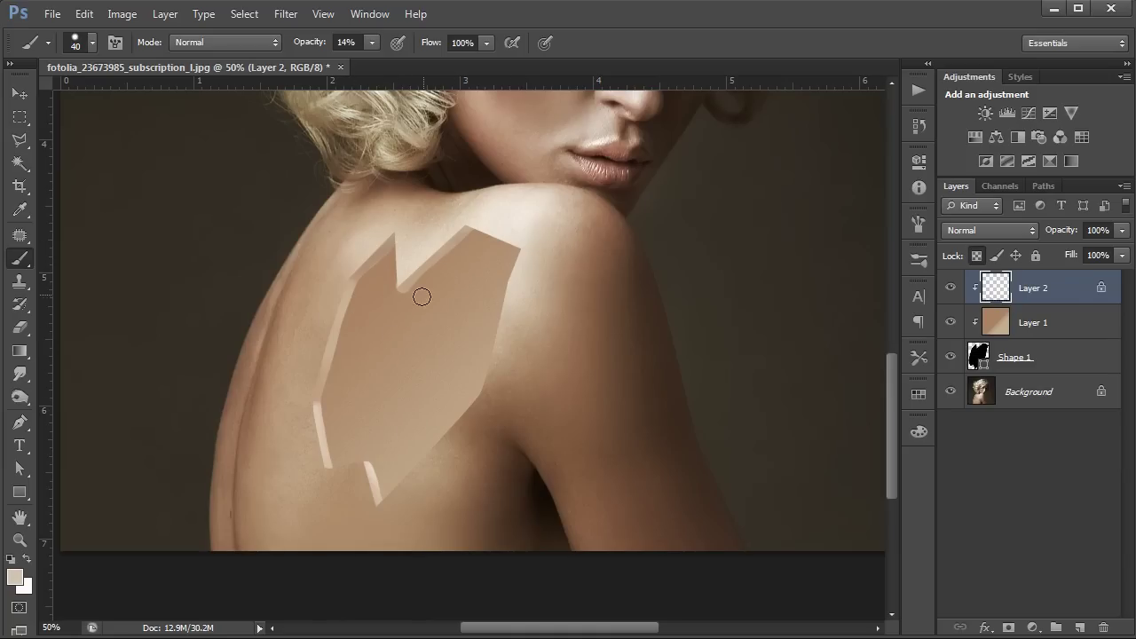
key(z)
alt+click(408, 348)
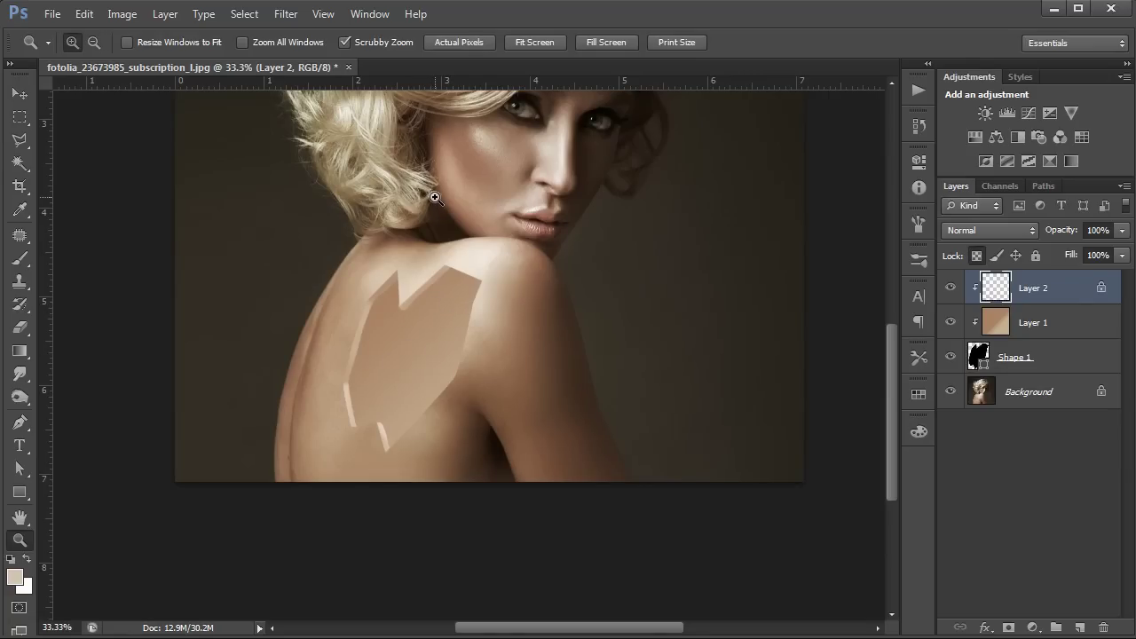
mouse_move(485, 317)
mouse_down()
mouse_move(464, 500)
mouse_move(482, 335)
mouse_up()
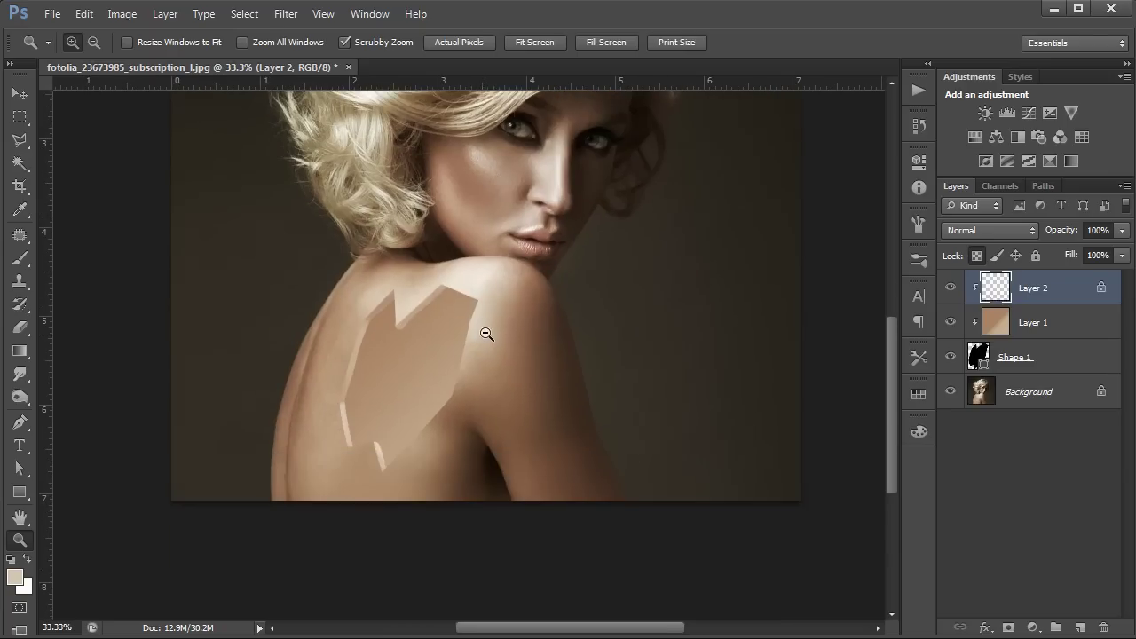
alt+click(487, 333)
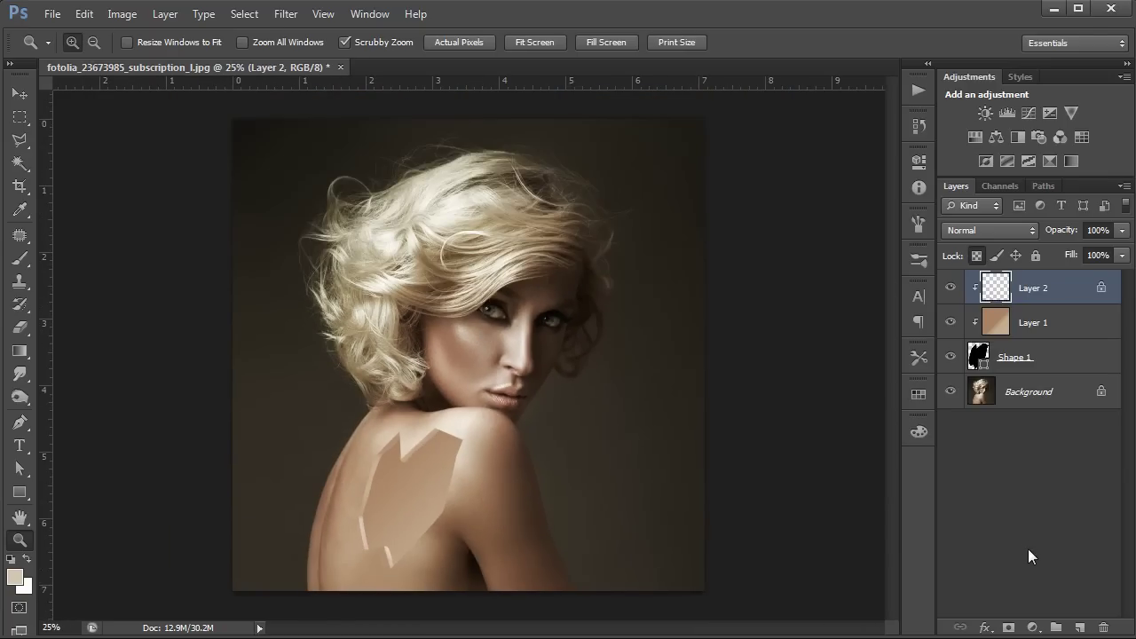